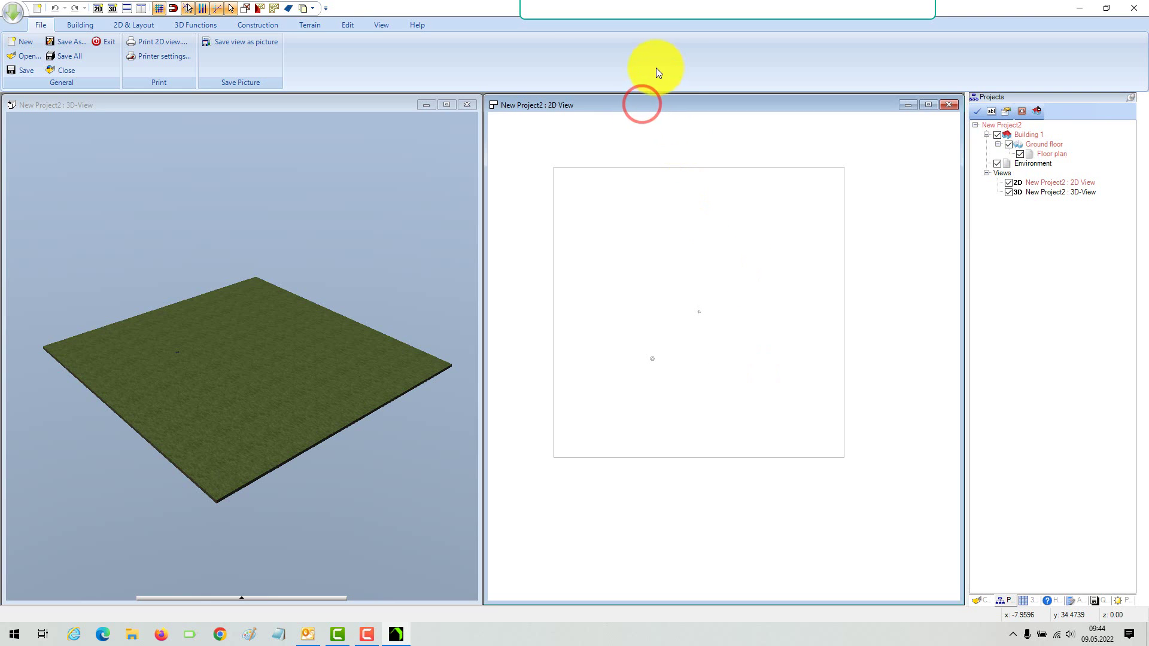
Start an external wall chain between two points, placing its start point at x -6.50, y -5.00 in the 2D view.
left_click(78, 25)
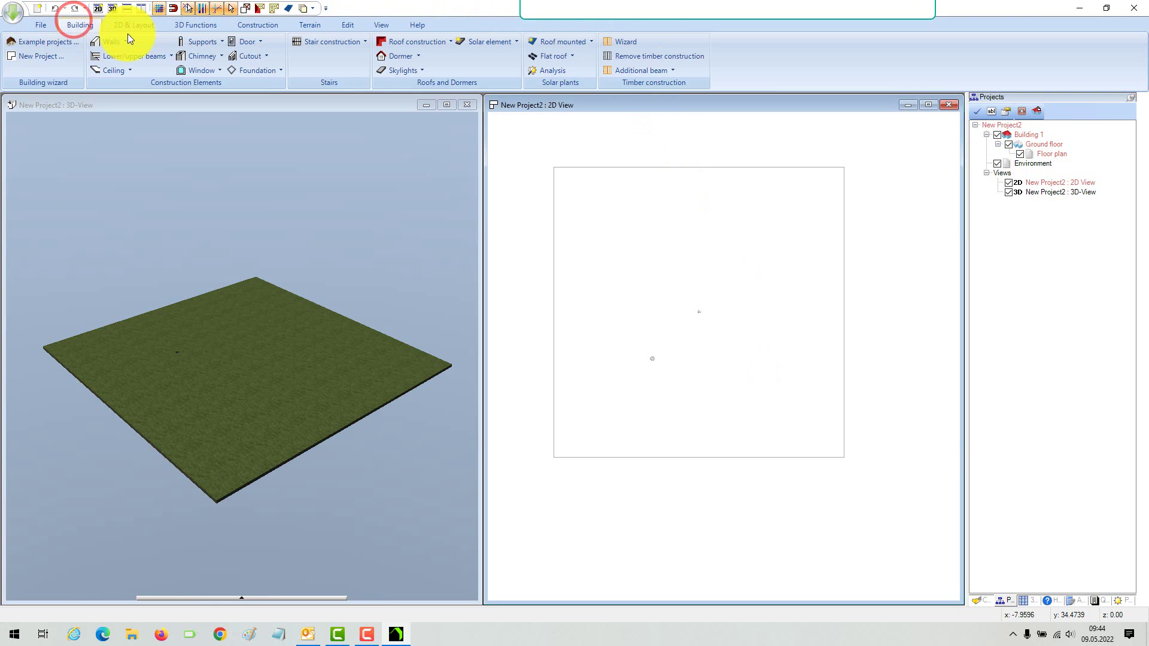
left_click(122, 41)
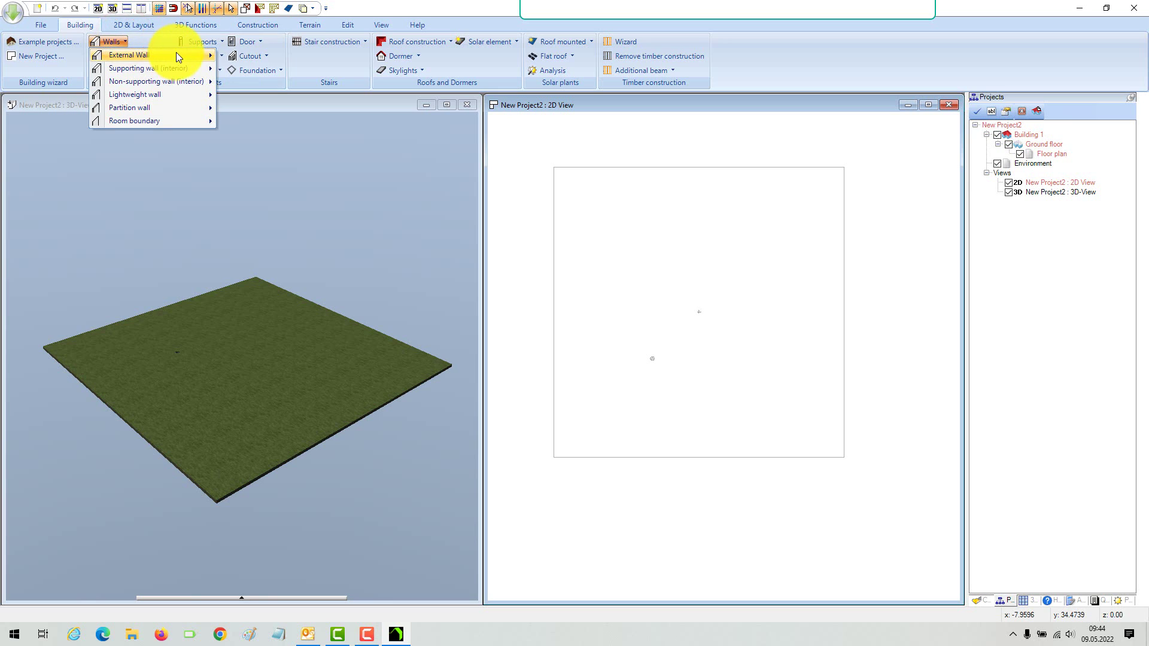
mouse_move(183, 57)
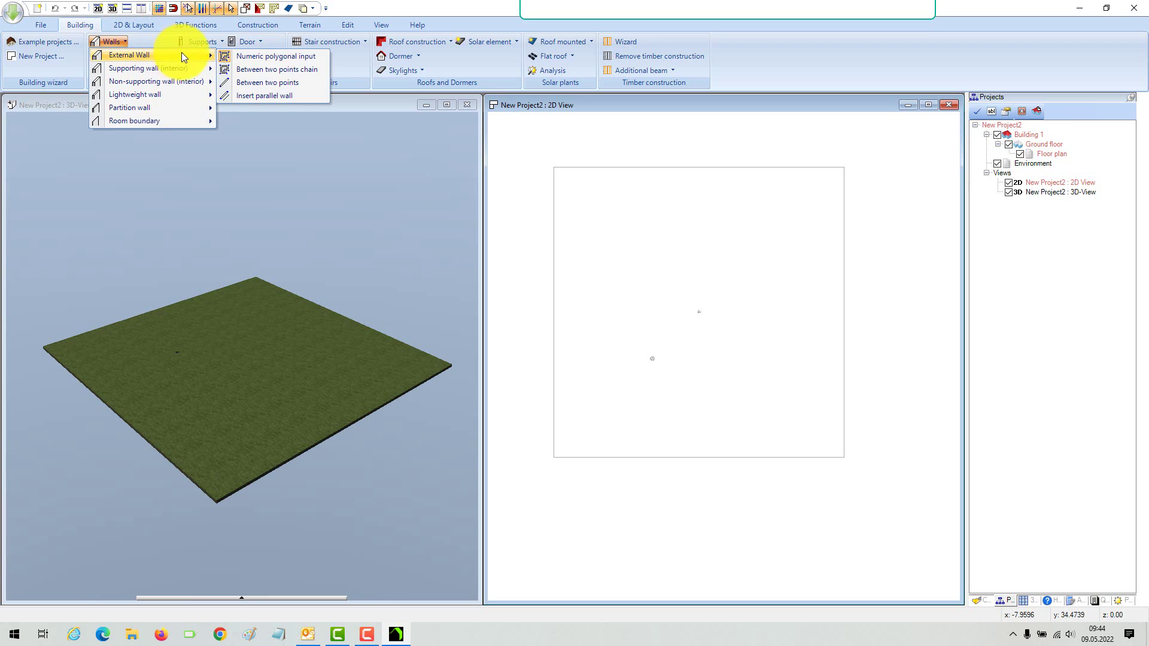
left_click(304, 55)
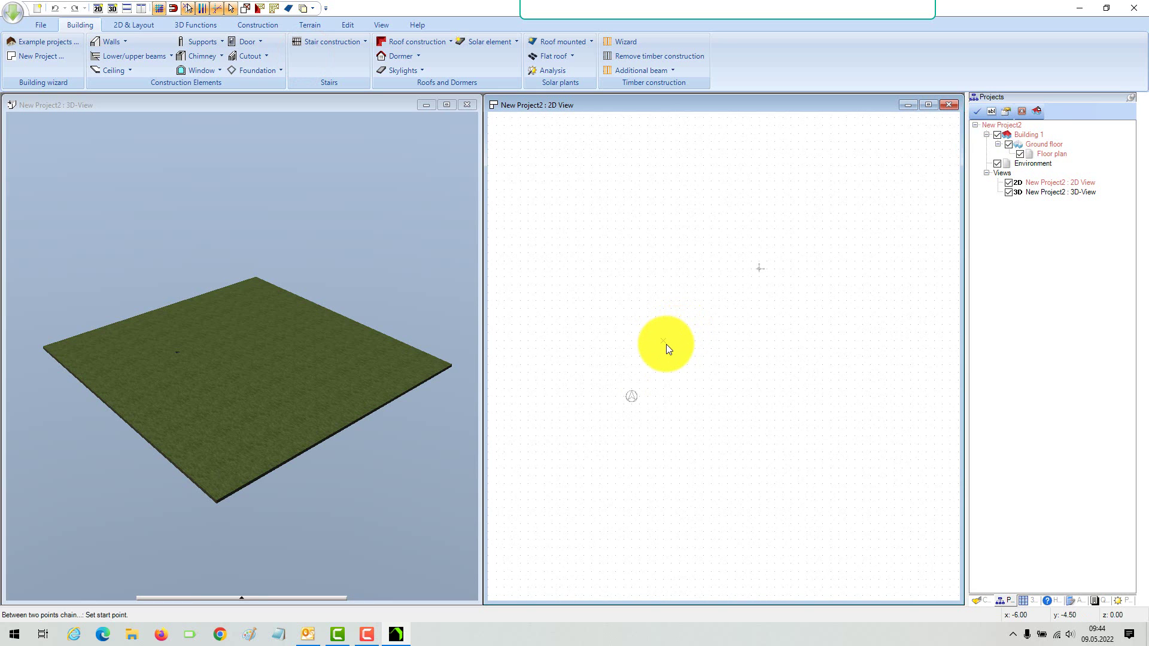
scroll(665, 343, "up", 3)
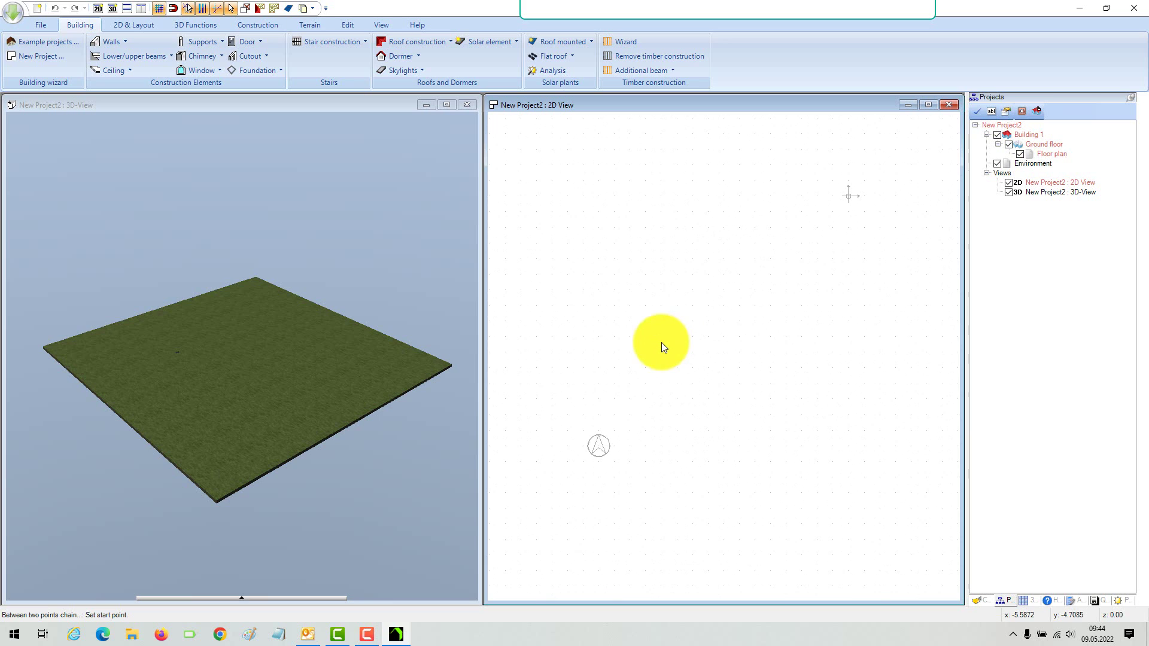
left_click(647, 351)
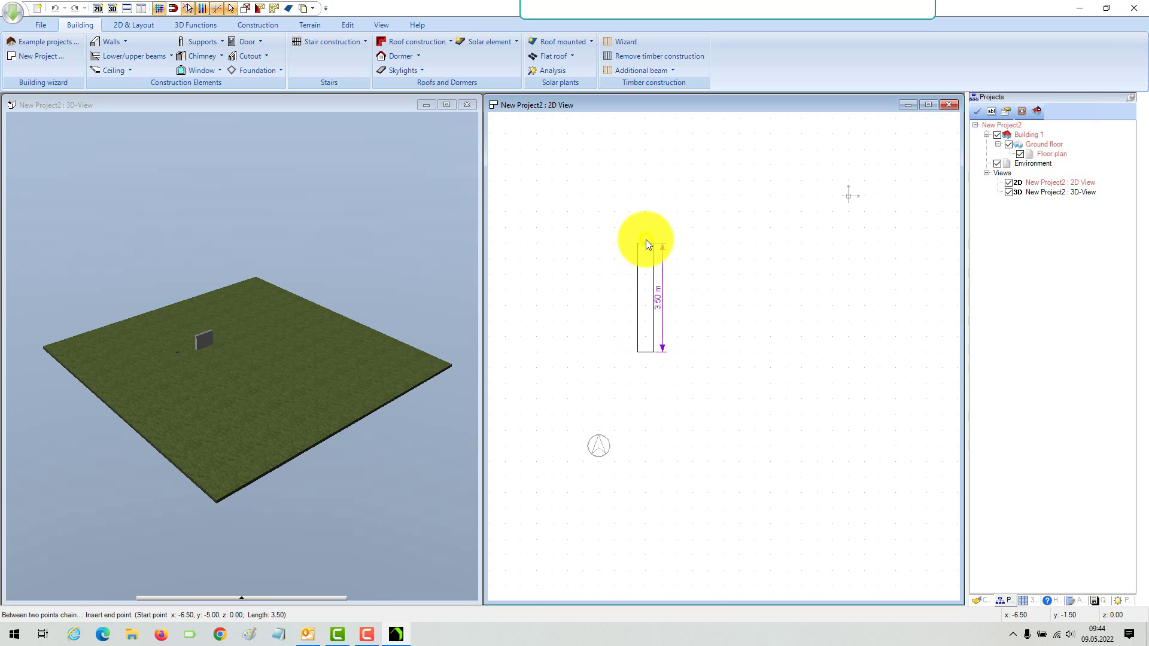
Open the properties of the external wall being drawn and set its thickness to 0.25 m.
right_click(646, 240)
left_click(700, 300)
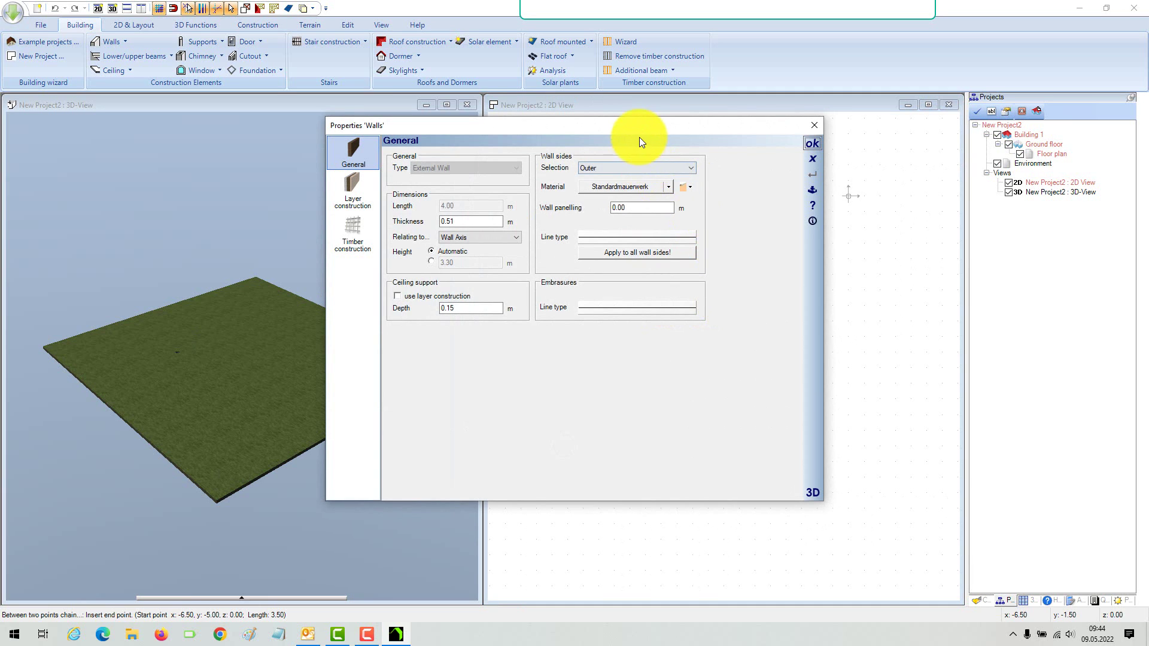
left_click_drag(659, 141, 797, 208)
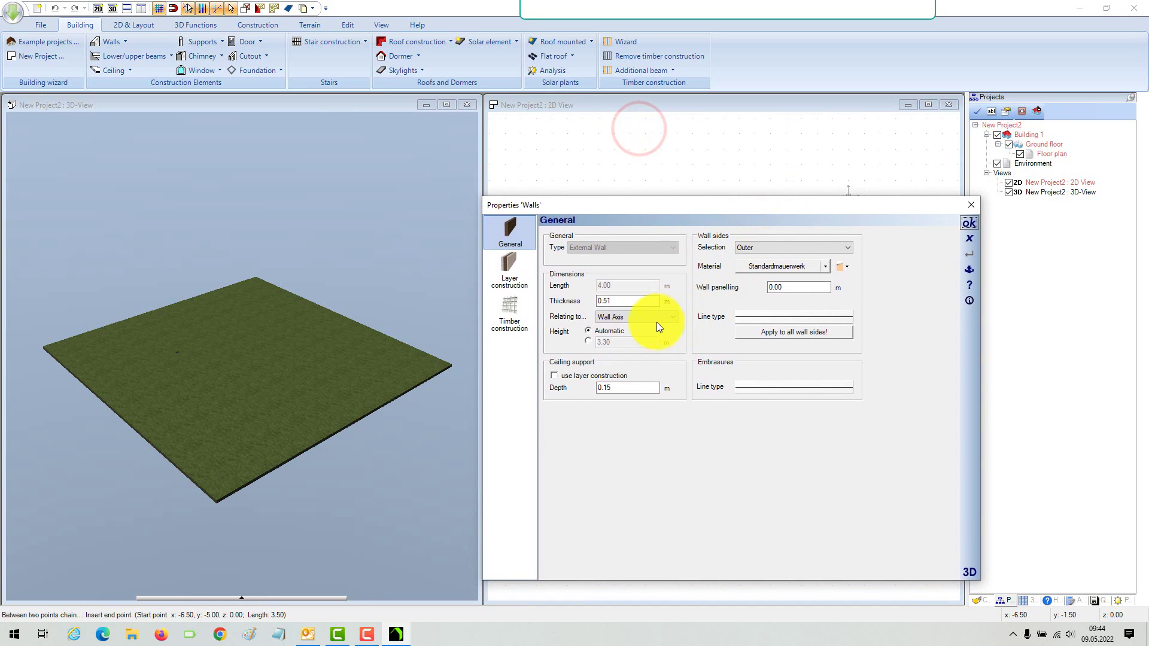
left_click(621, 301)
type("0")
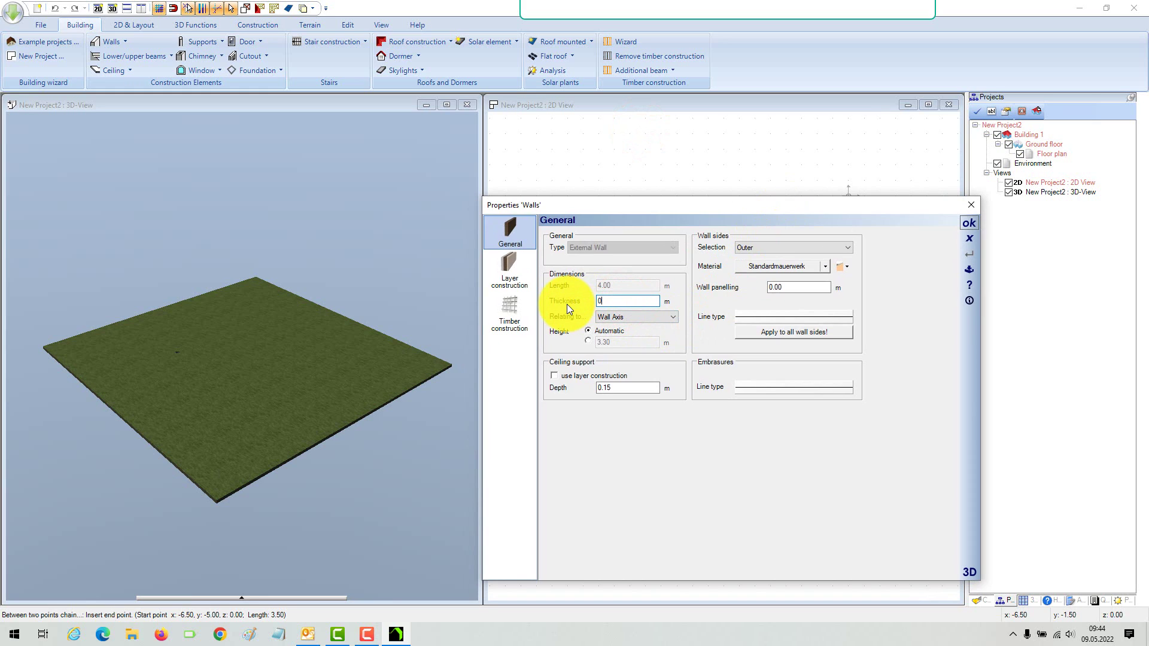
type(".25")
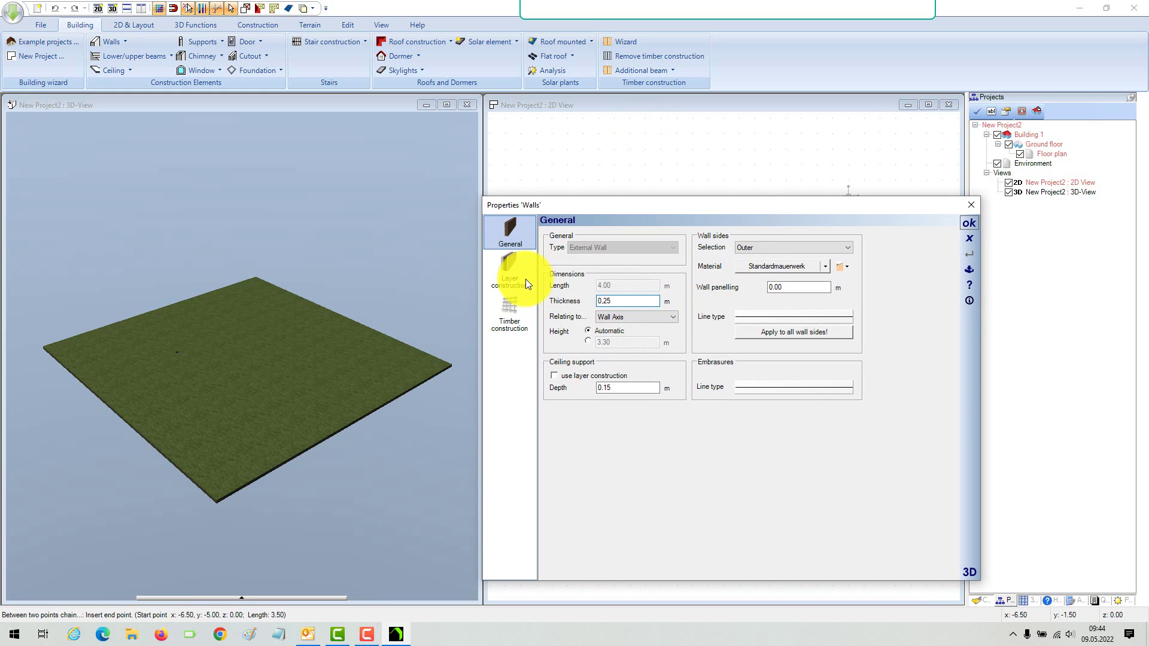
Set the 2D fill color of the Mauerwerk layer's material to DimGray and apply the wall properties.
left_click(510, 274)
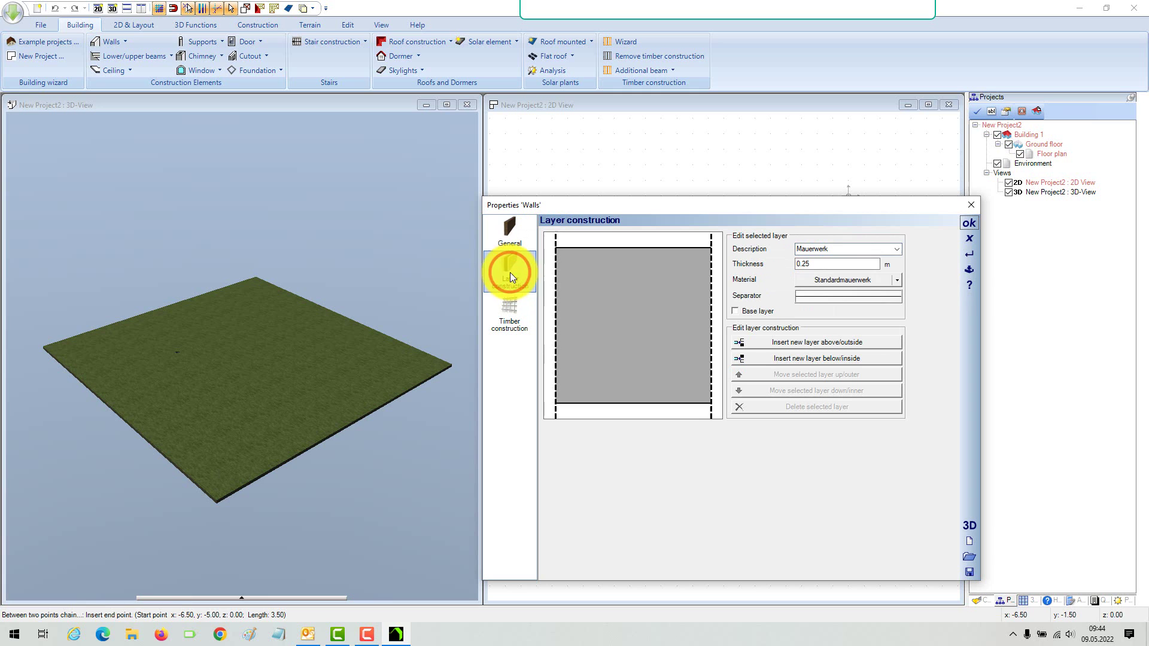
left_click(849, 281)
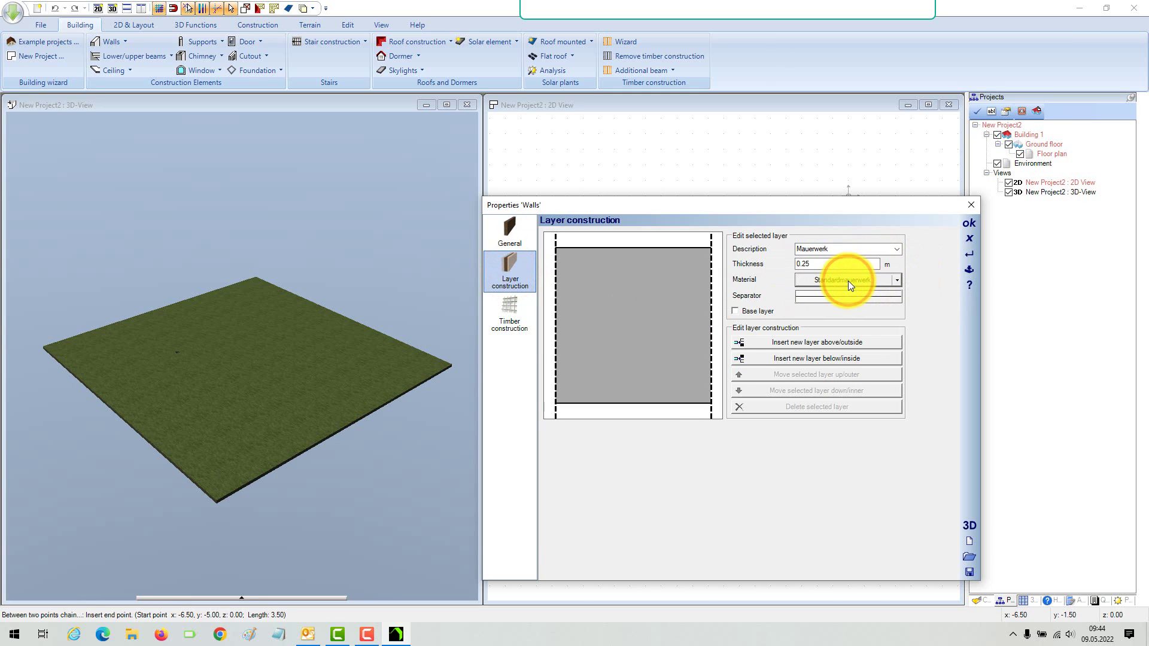
left_click(414, 140)
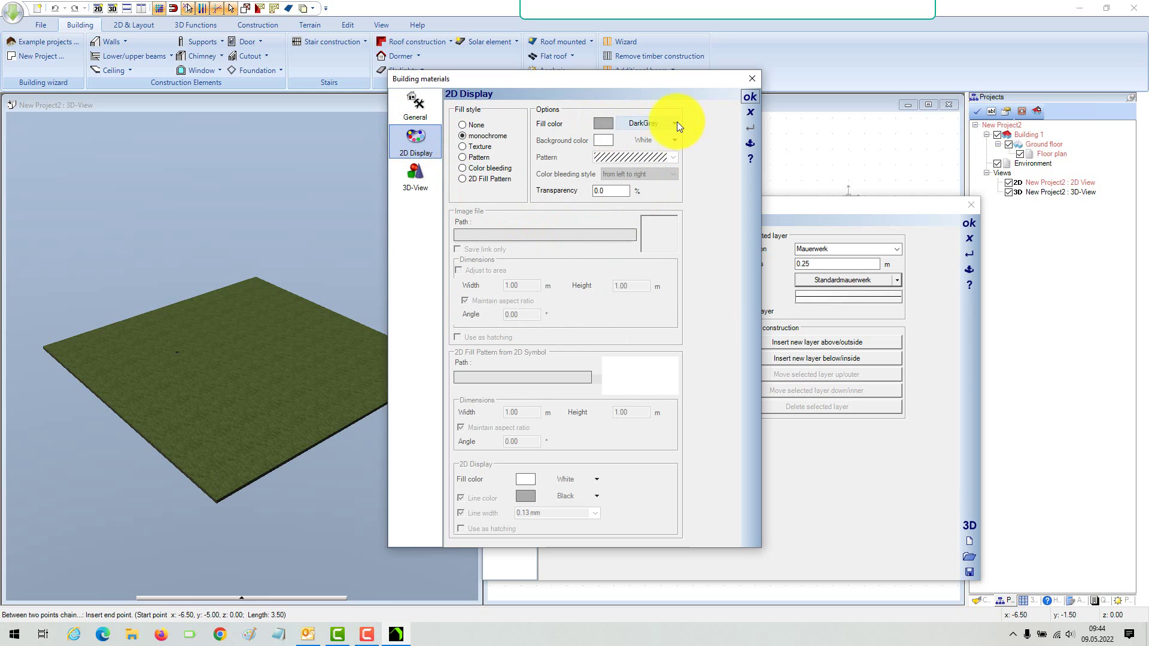
left_click(676, 123)
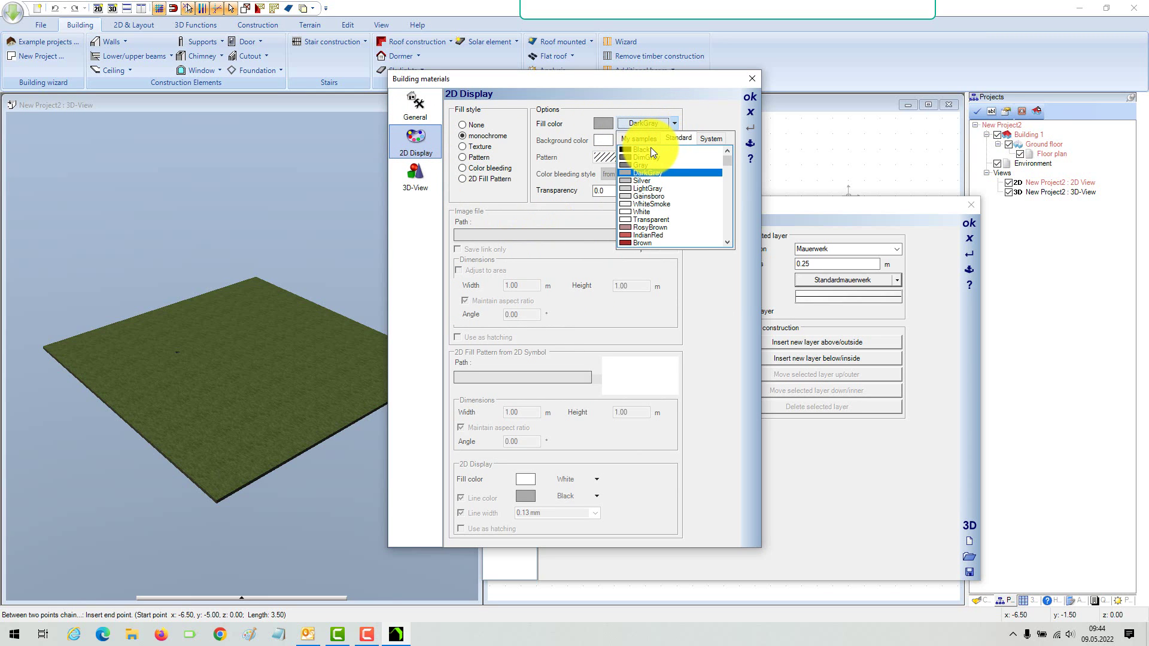
left_click(645, 157)
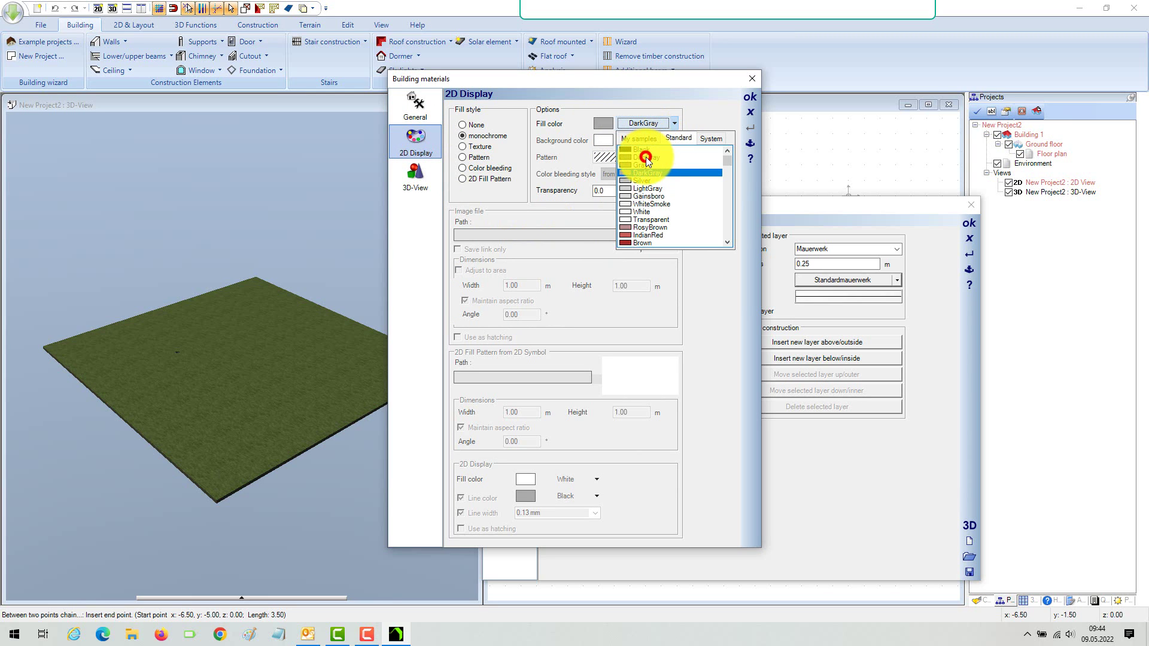
left_click(691, 112)
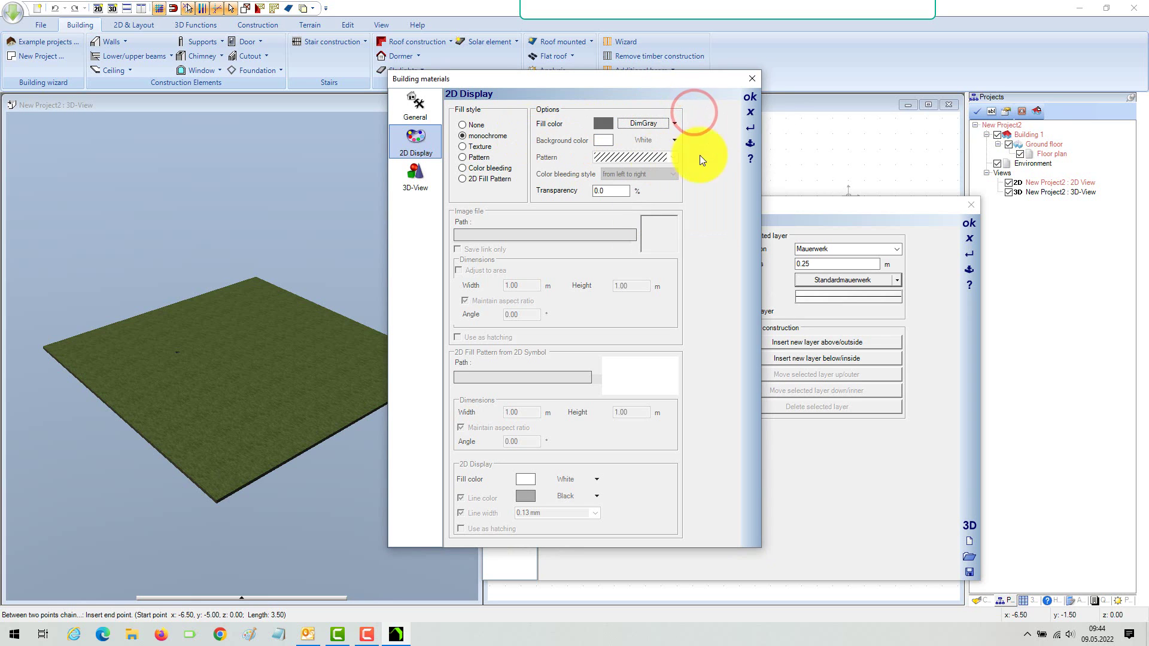
left_click(749, 97)
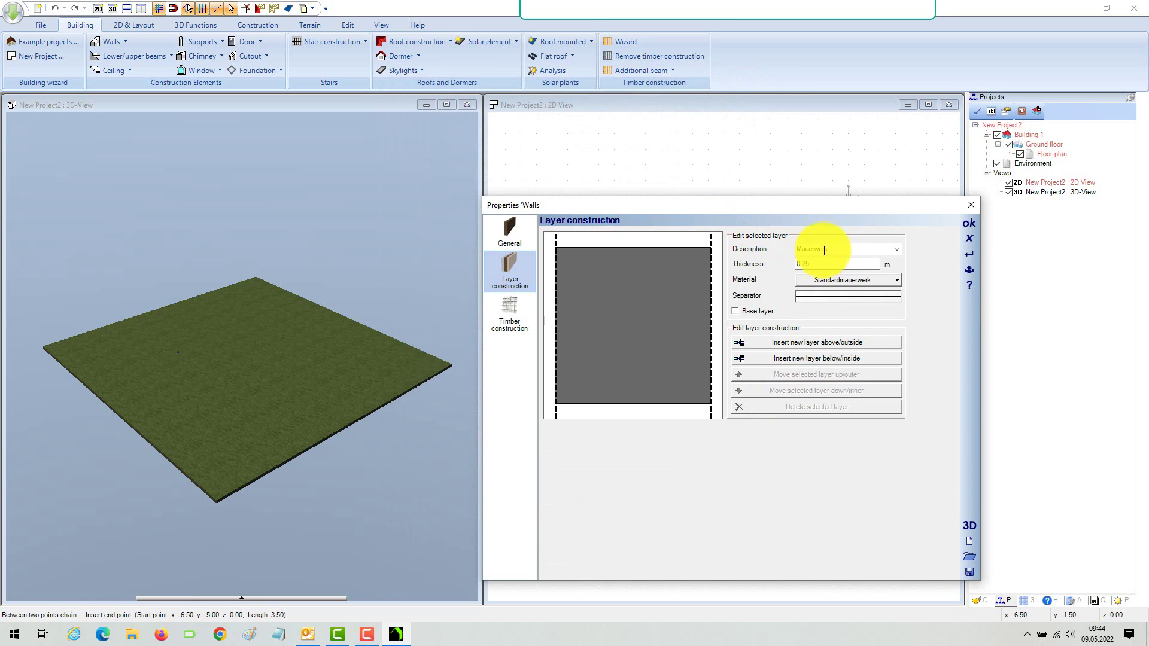
left_click(969, 274)
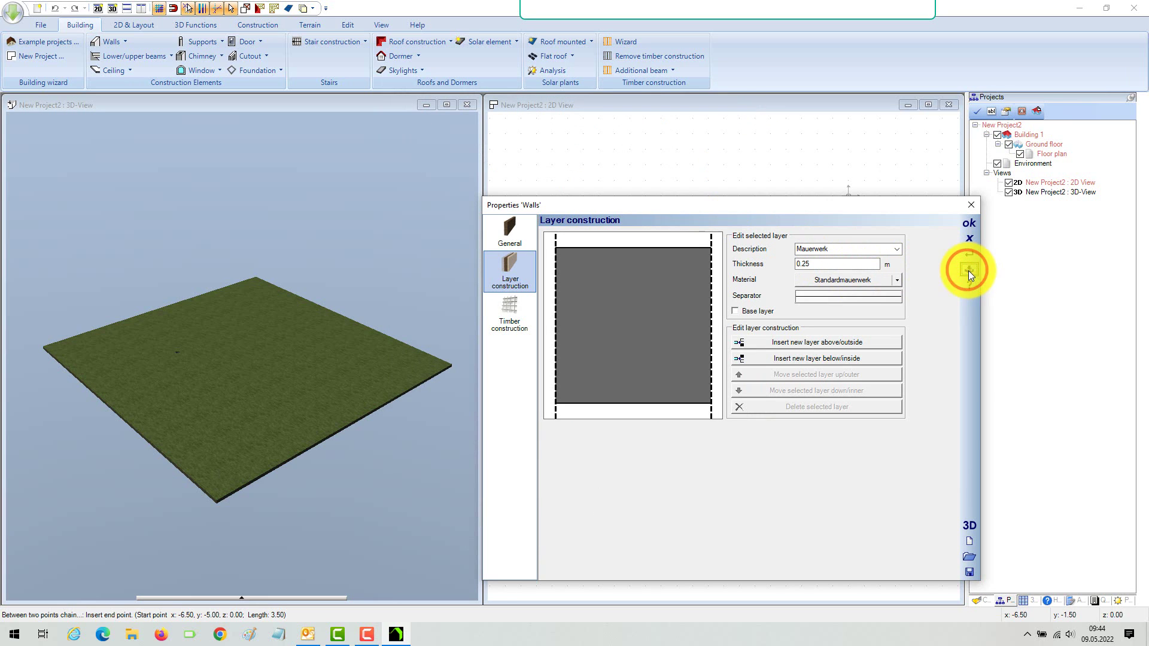
left_click(970, 223)
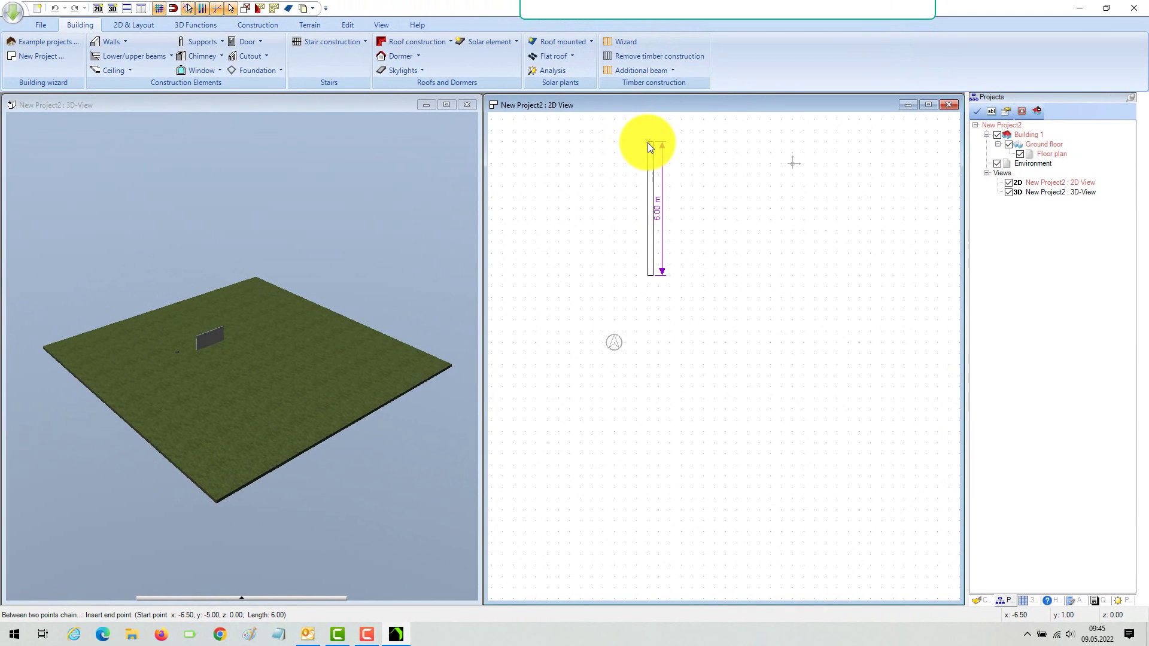
Draw the first external wall straight up from the start point with a length of 10.25 m.
scroll(647, 142, "up", 5)
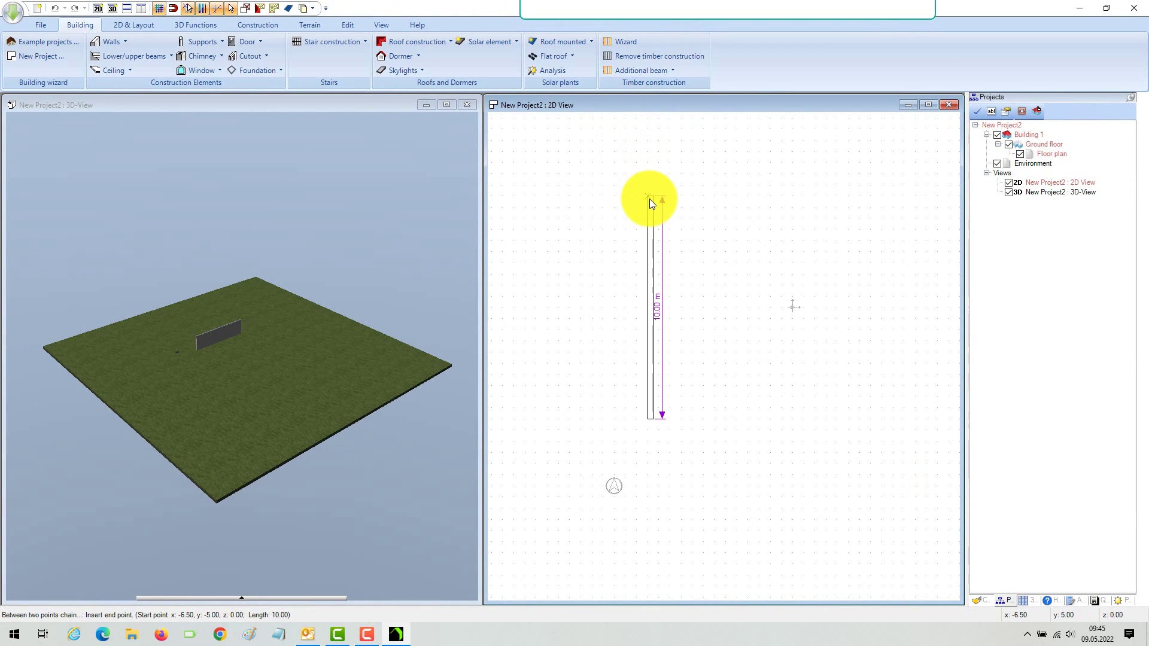
left_click(649, 197)
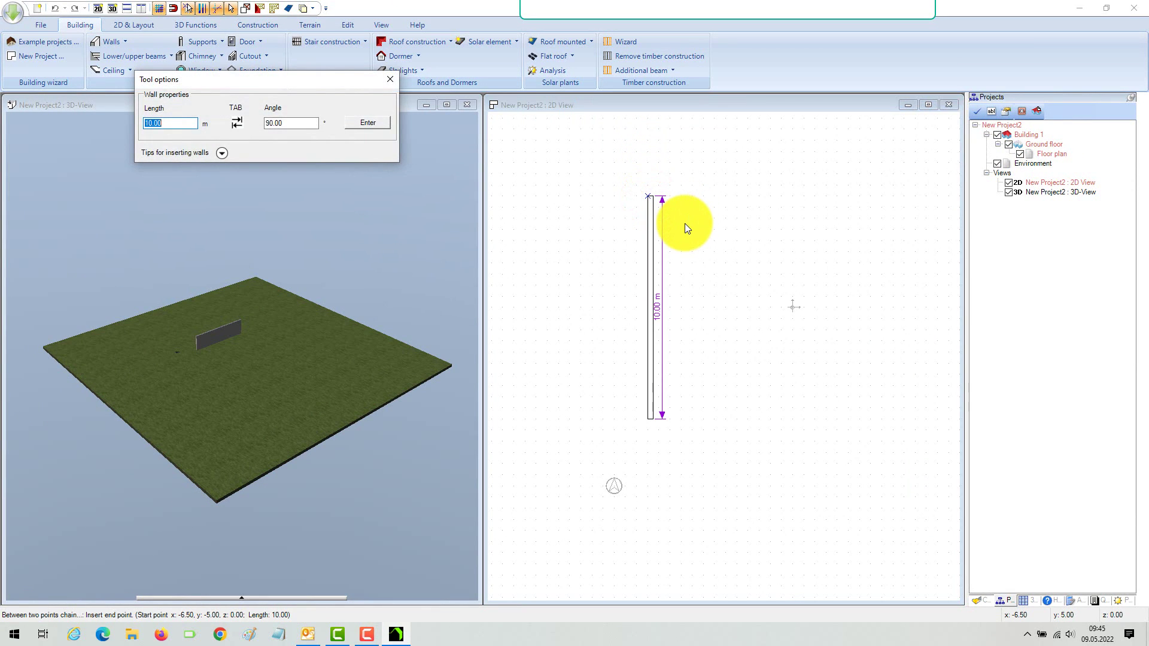
type("1")
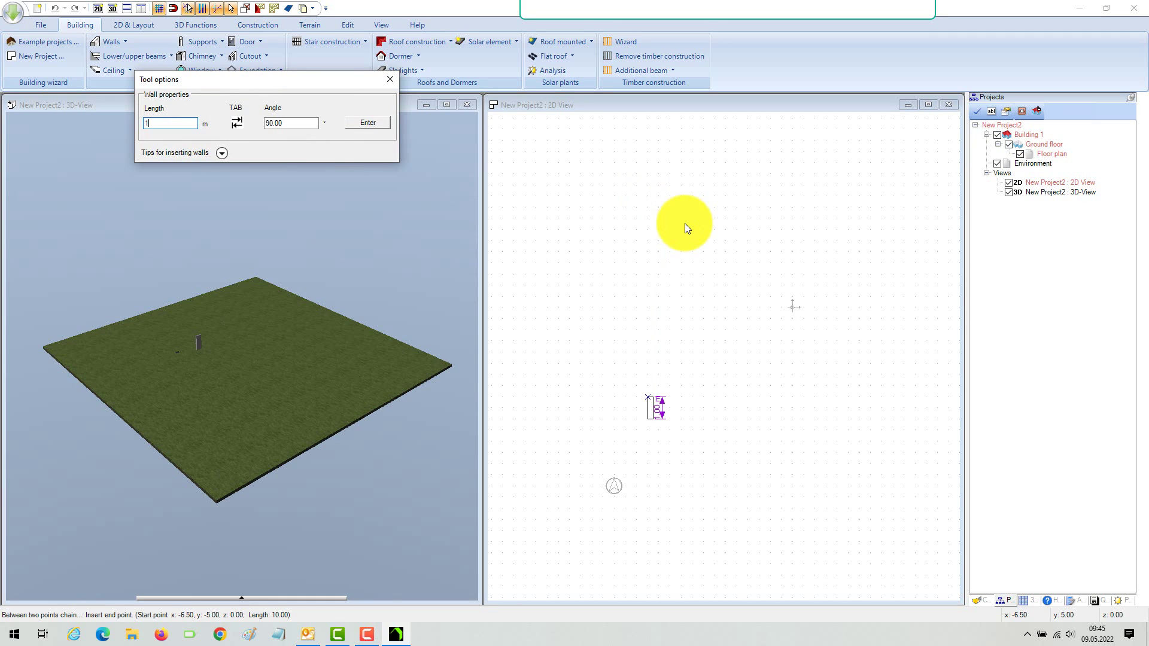
type("0.")
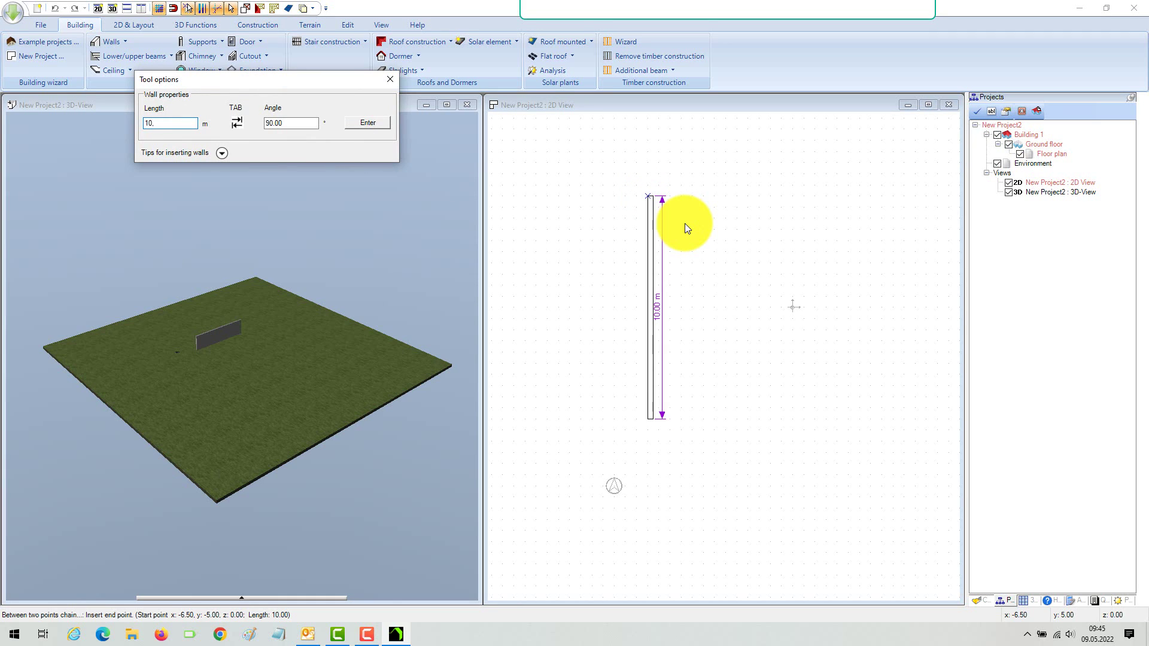
type("25")
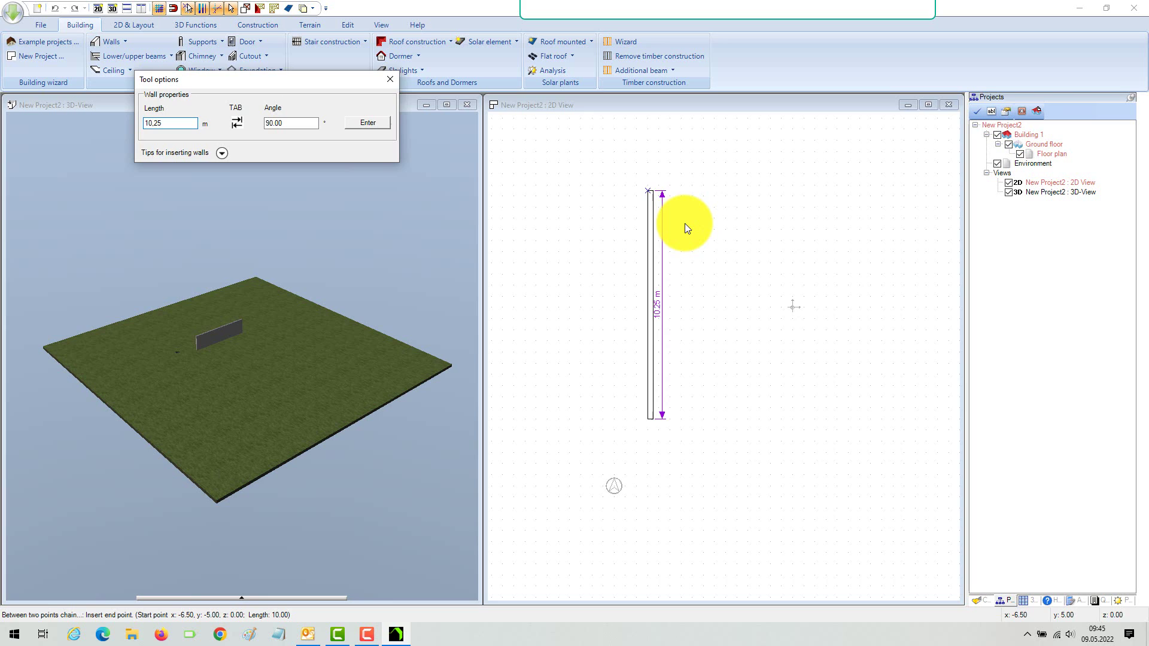
key("Return")
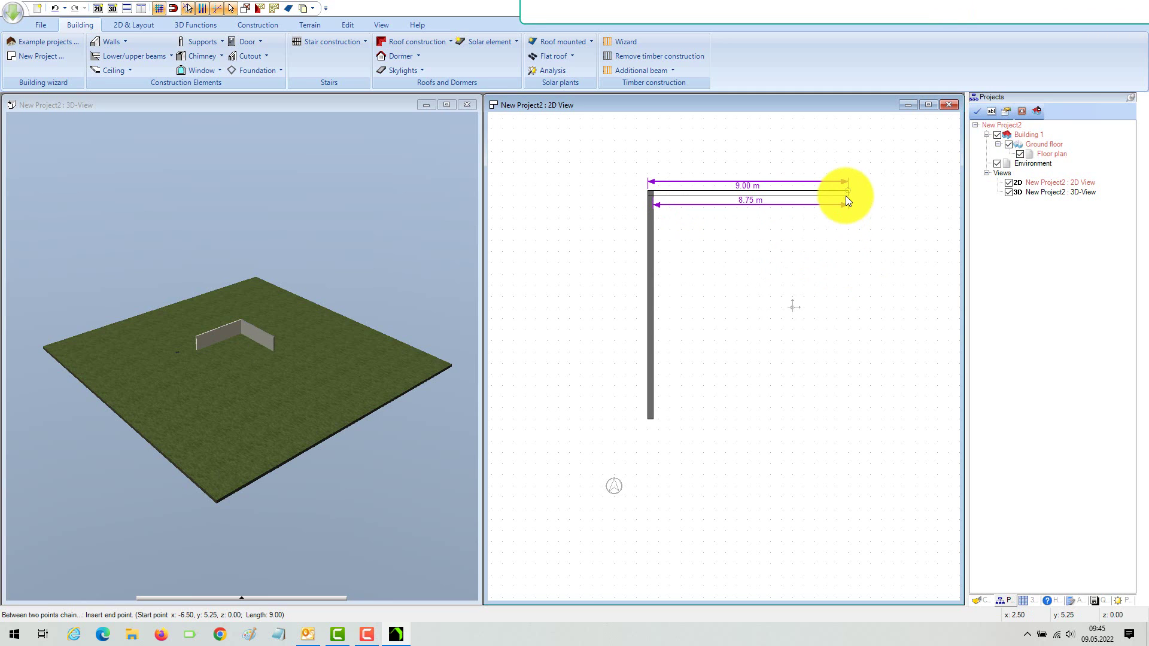
Add the second external wall horizontally to the right from the first wall's upper end, 12.5 m long.
right_click(846, 195)
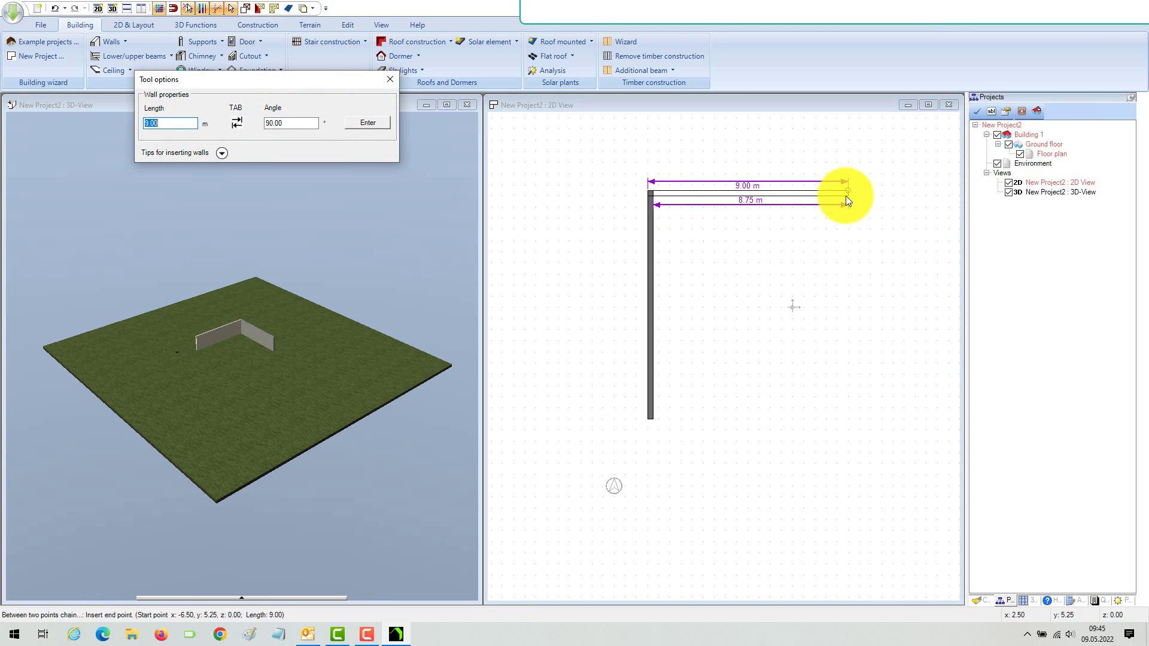
type("1.5")
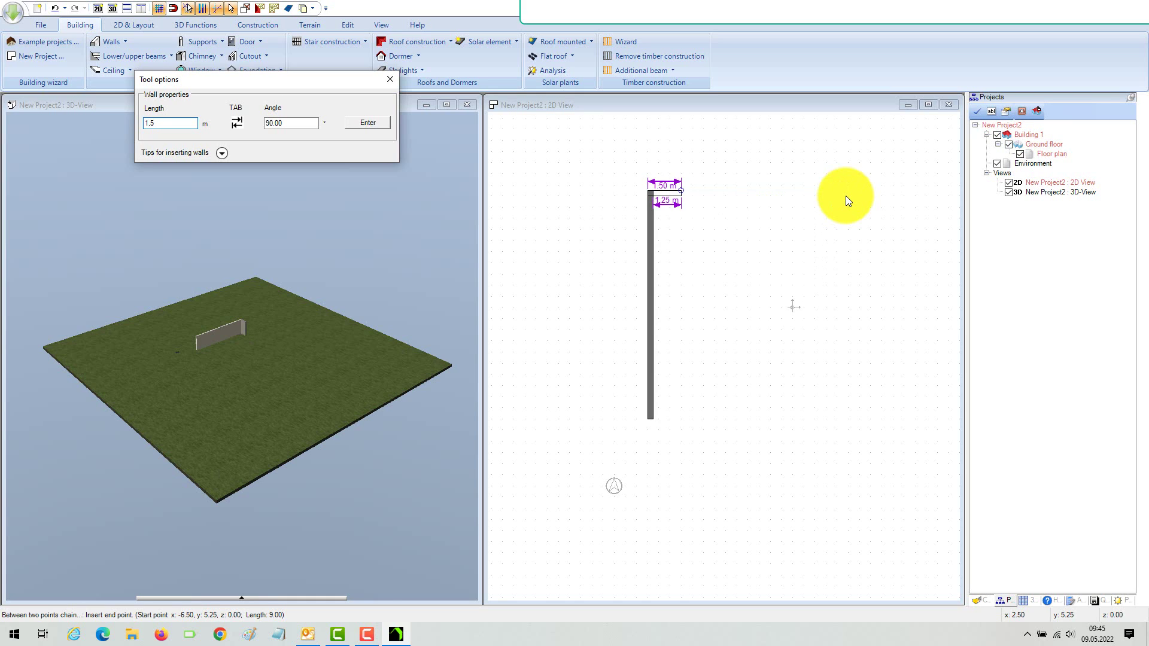
key("BackSpace")
key("BackSpace")
key("BackSpace")
type("12")
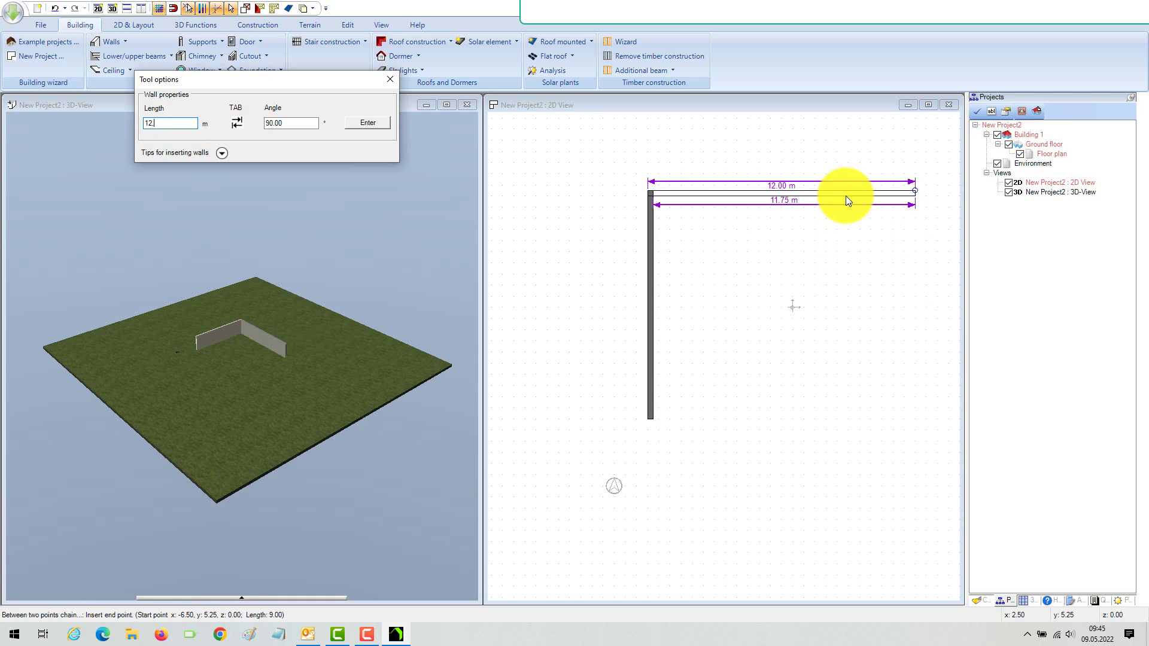
type(",5")
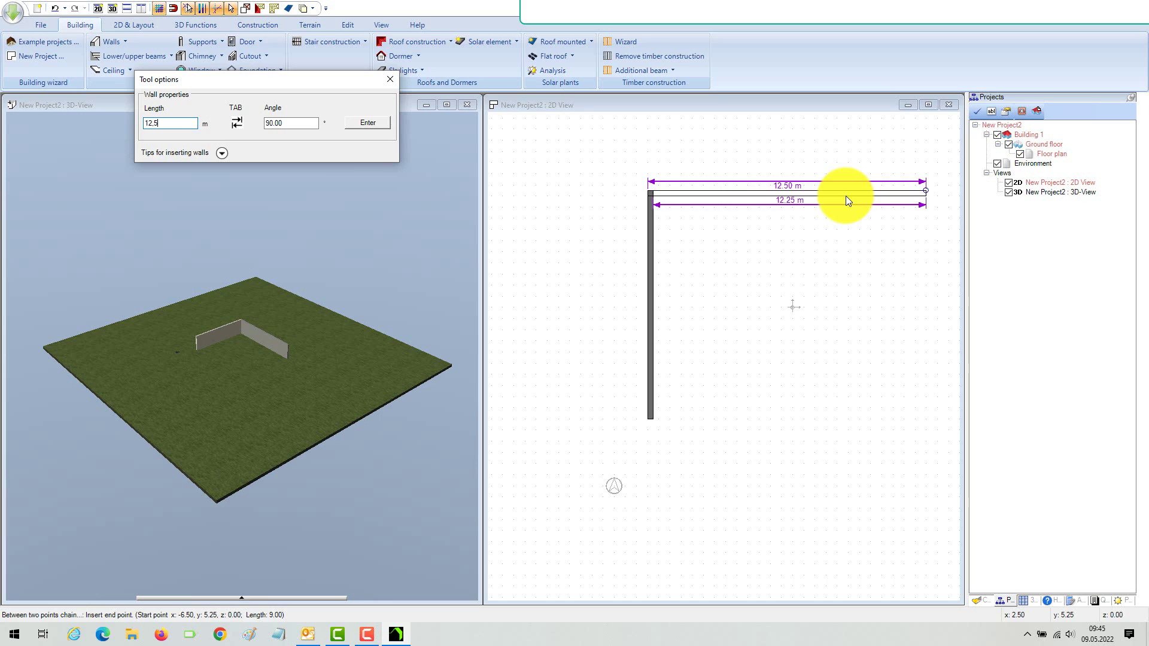
key("Return")
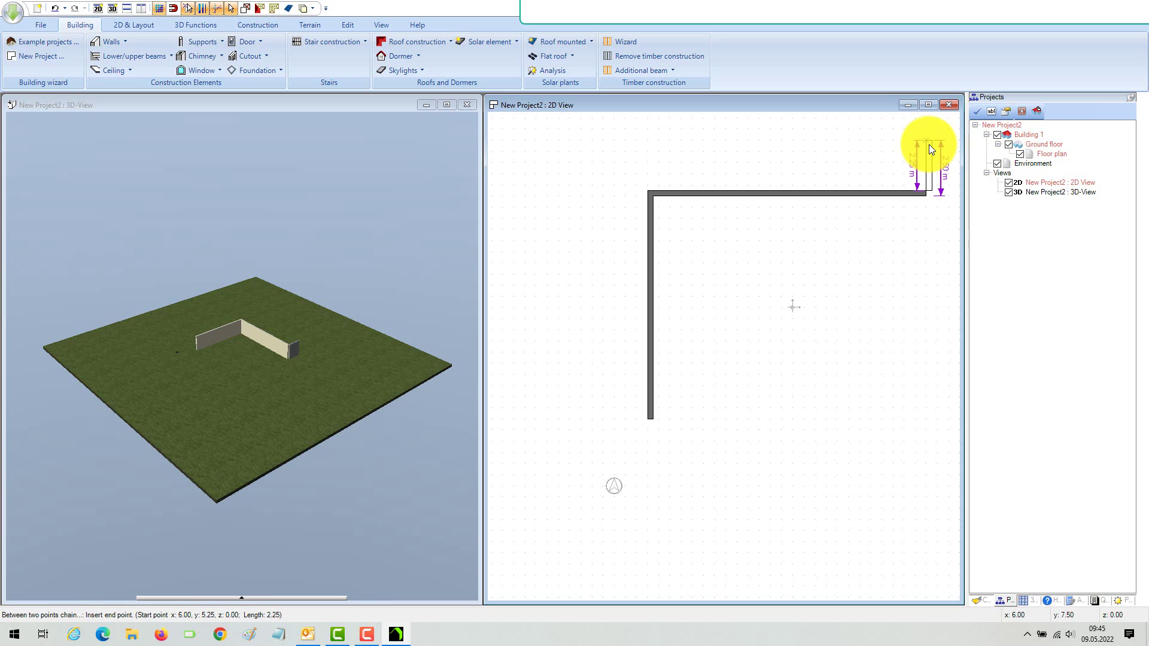
Continue the chain with a 2.5 m external wall going up and a 3.5 m wall going right.
right_click(929, 145)
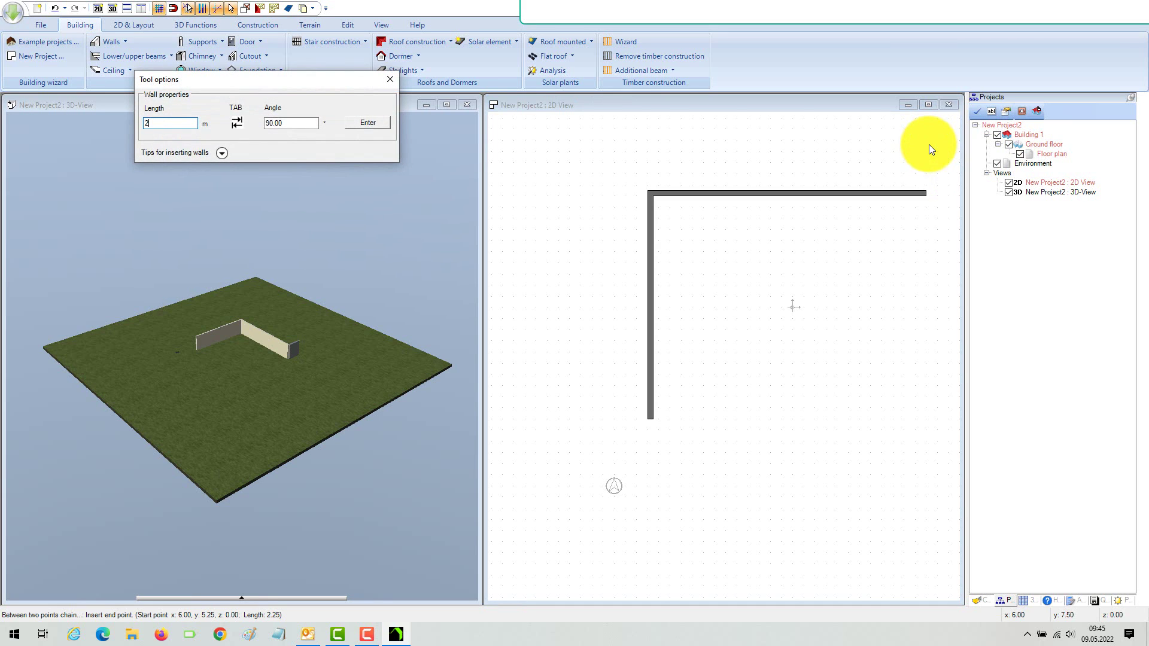
key("Return")
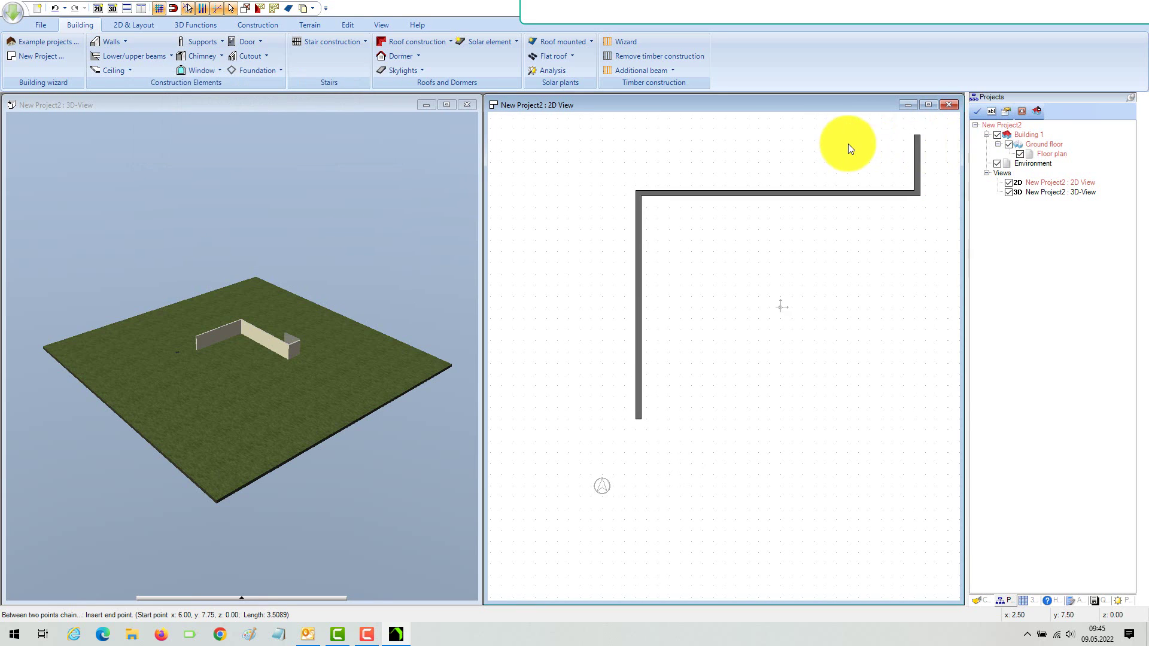
right_click(945, 137)
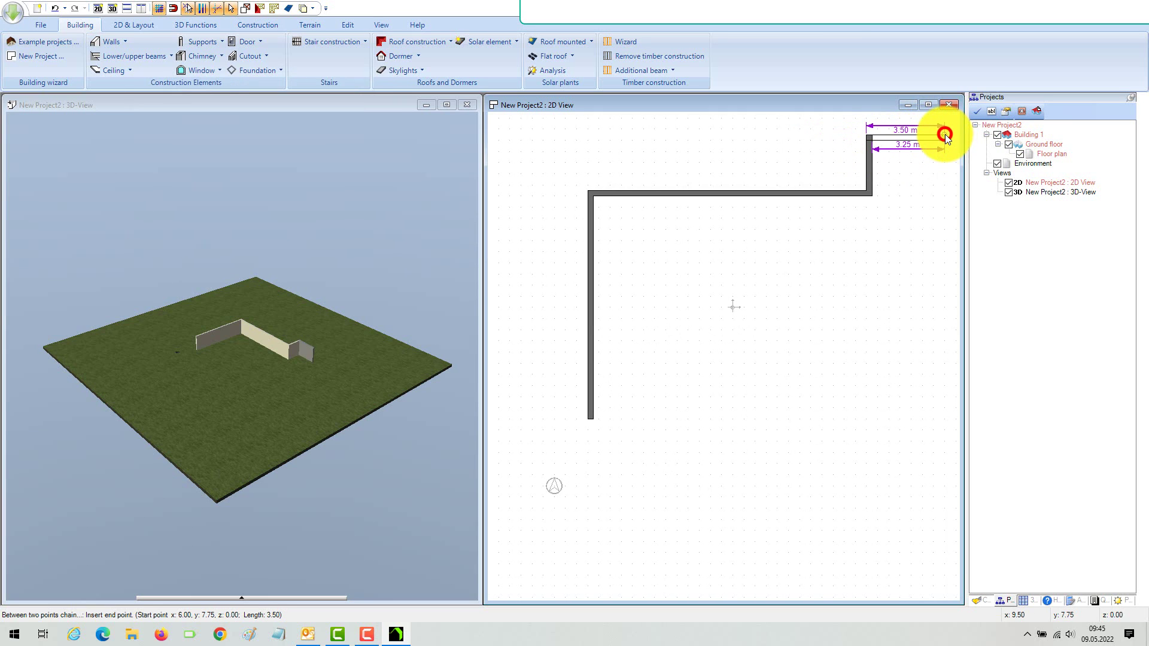
left_click(943, 135)
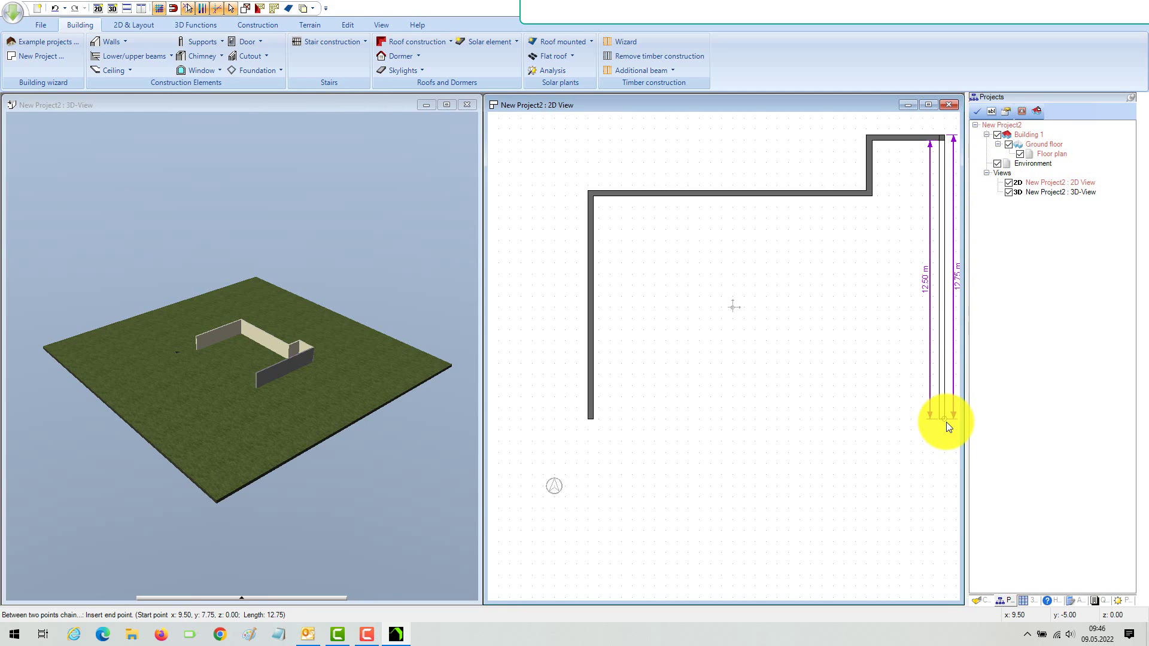
Close the outline with a 12.75 m external wall going down and a 15.875 m wall going left to the first wall.
right_click(946, 422)
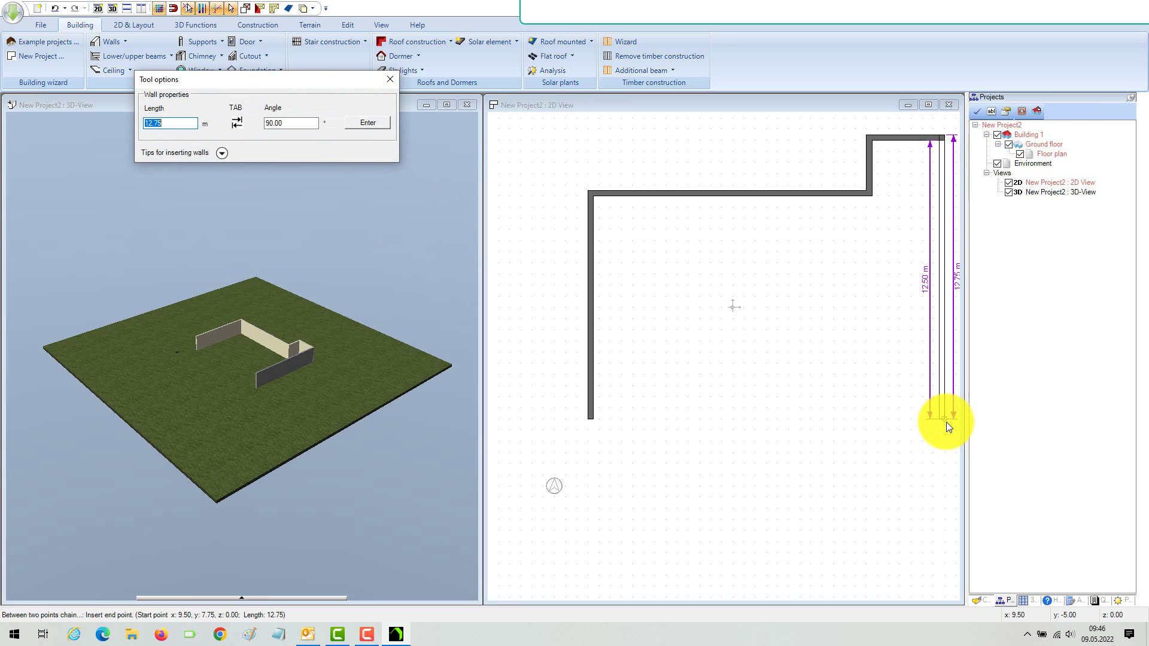
left_click(946, 422)
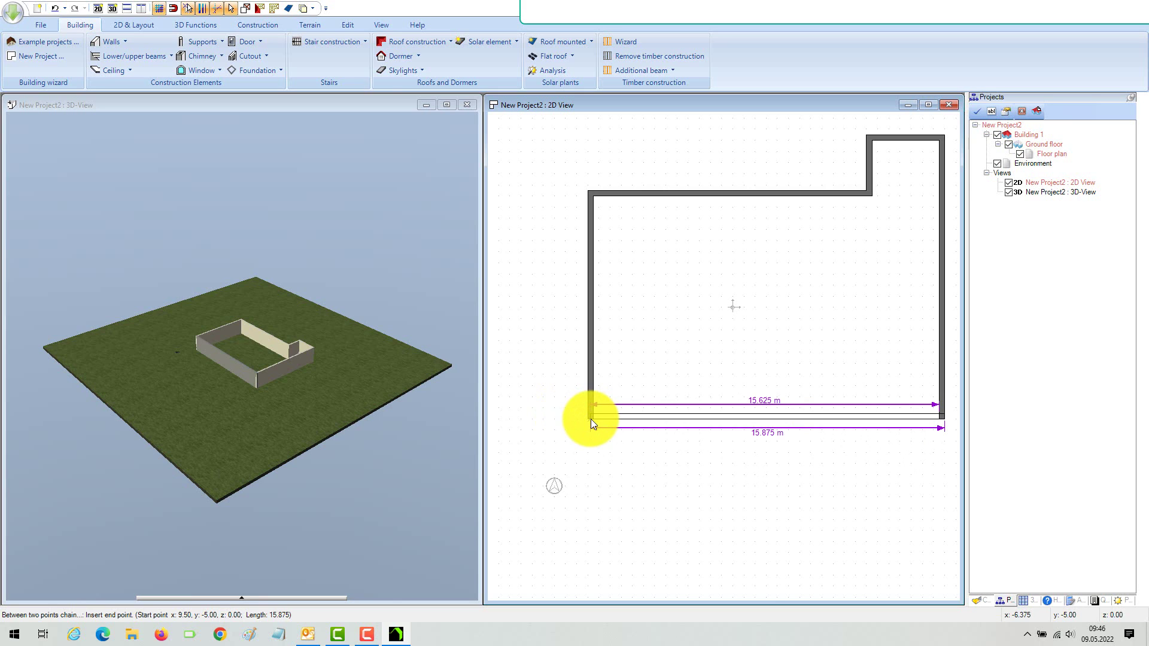
key("Tab")
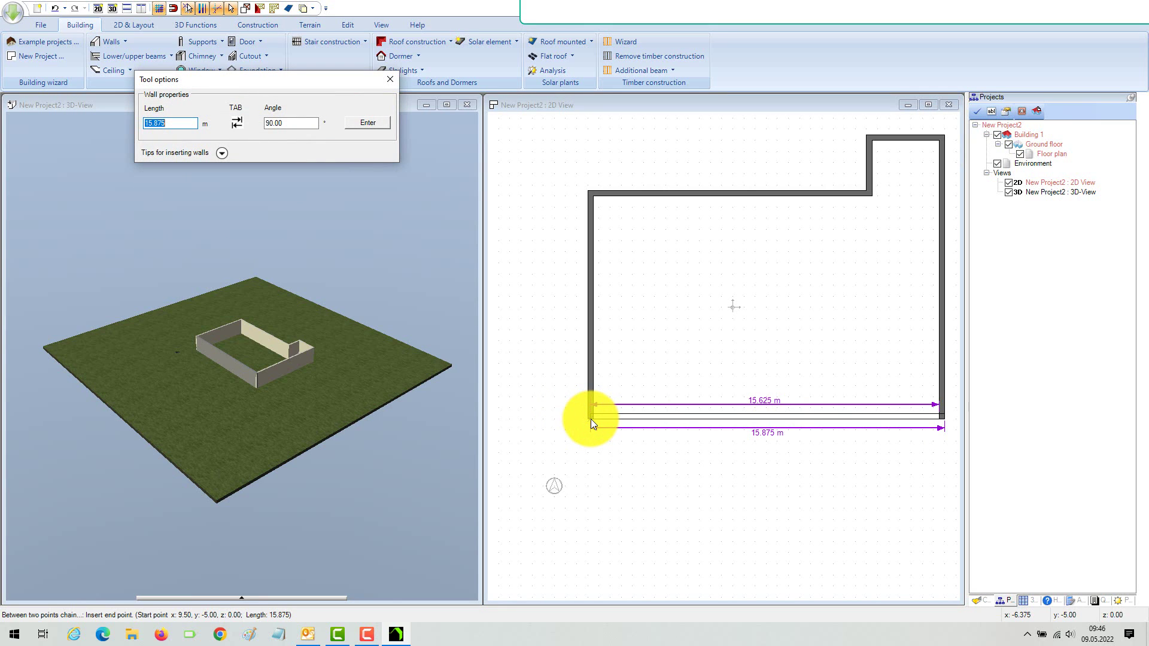
left_click(591, 419)
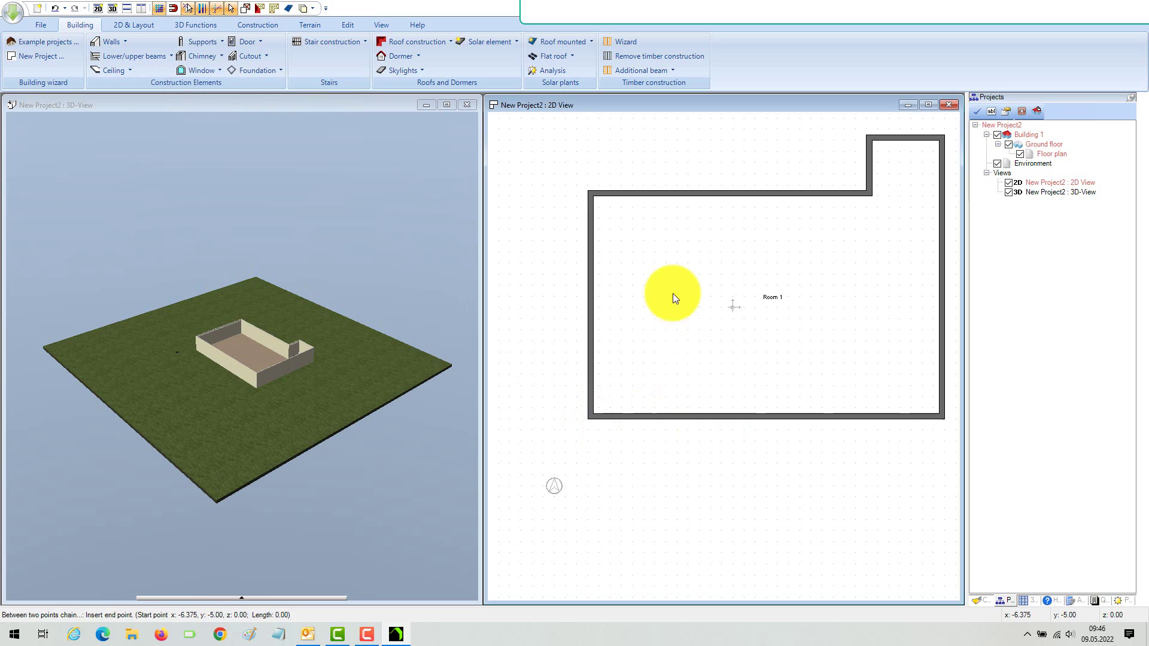
Insert a 10.25 m wall between two points along the building's left side, from its upper outer corner to the lower one.
left_click(588, 191)
left_click(585, 416)
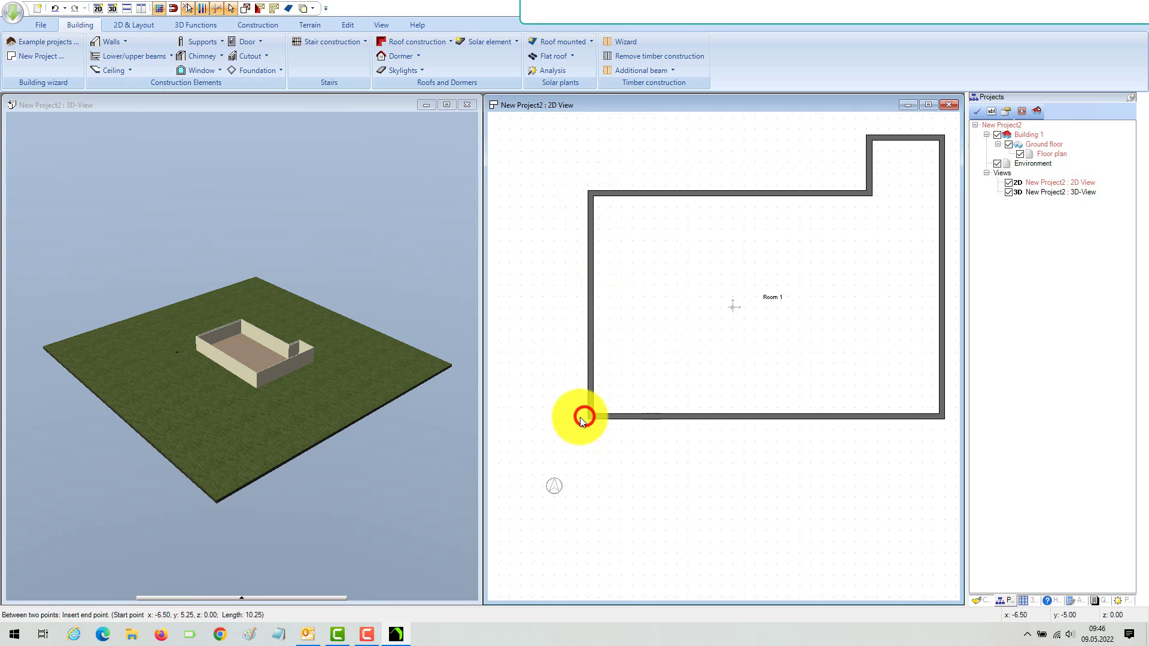
scroll(590, 304, "up", 3)
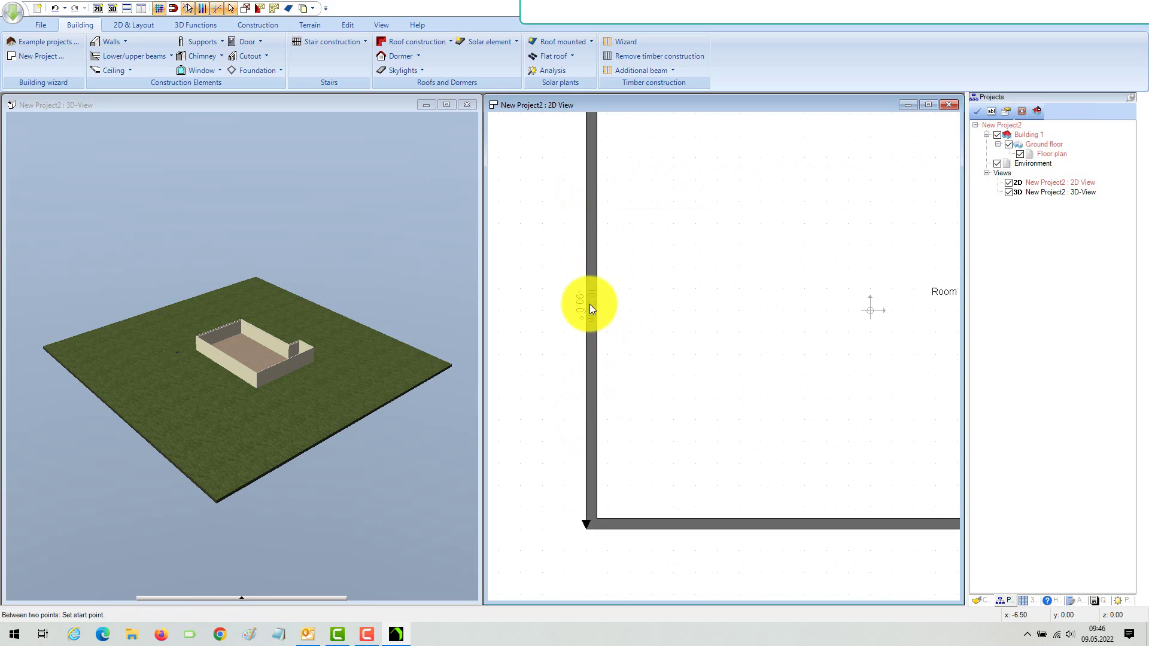
scroll(620, 341, "down", 5)
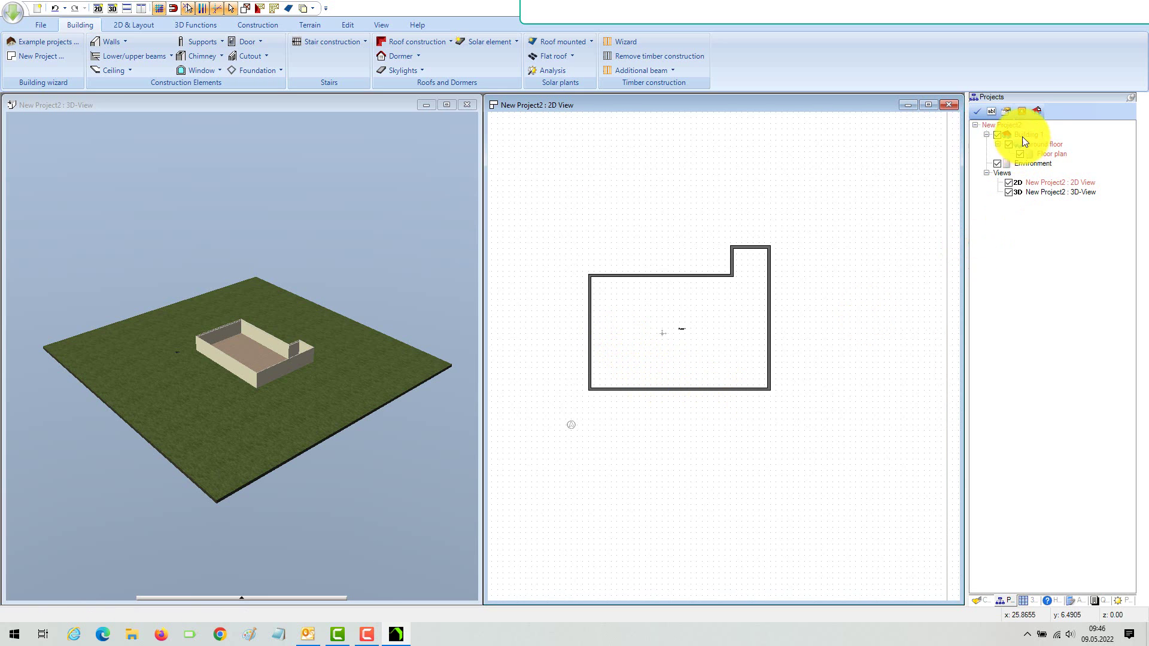
right_click(1047, 146)
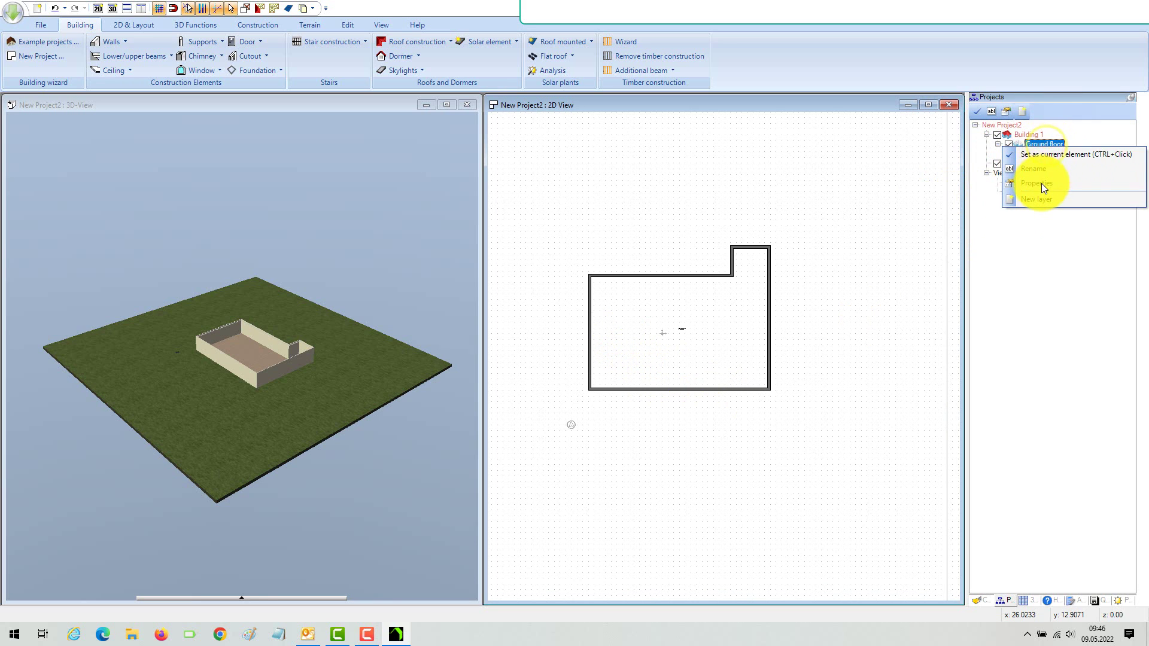
left_click(853, 164)
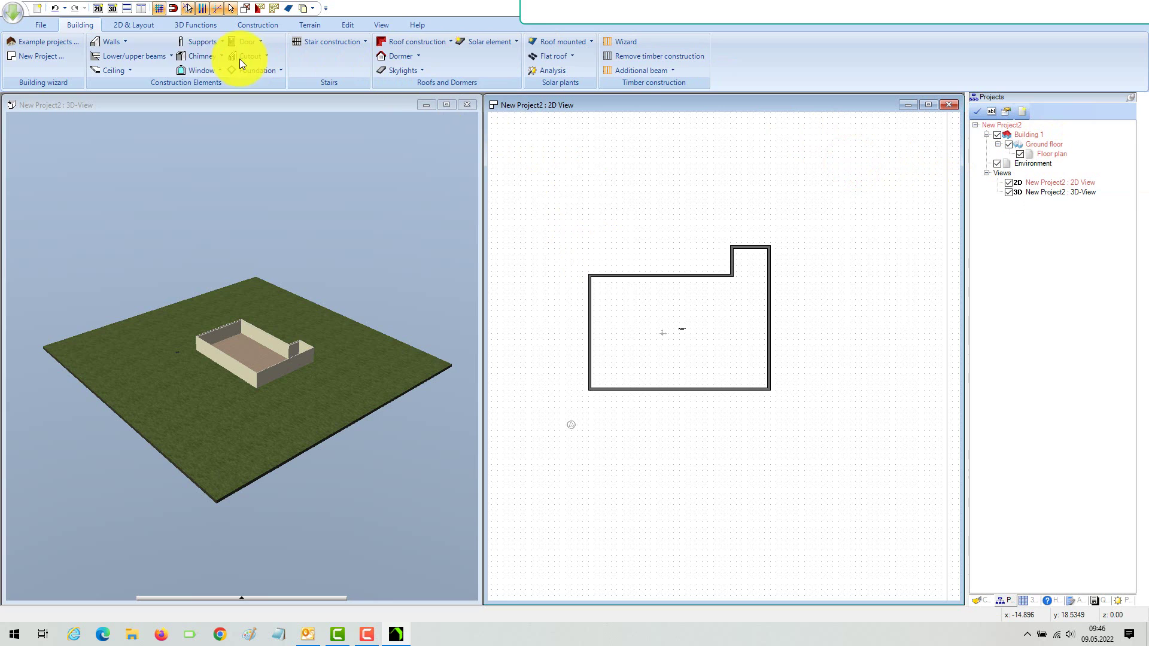
left_click(125, 41)
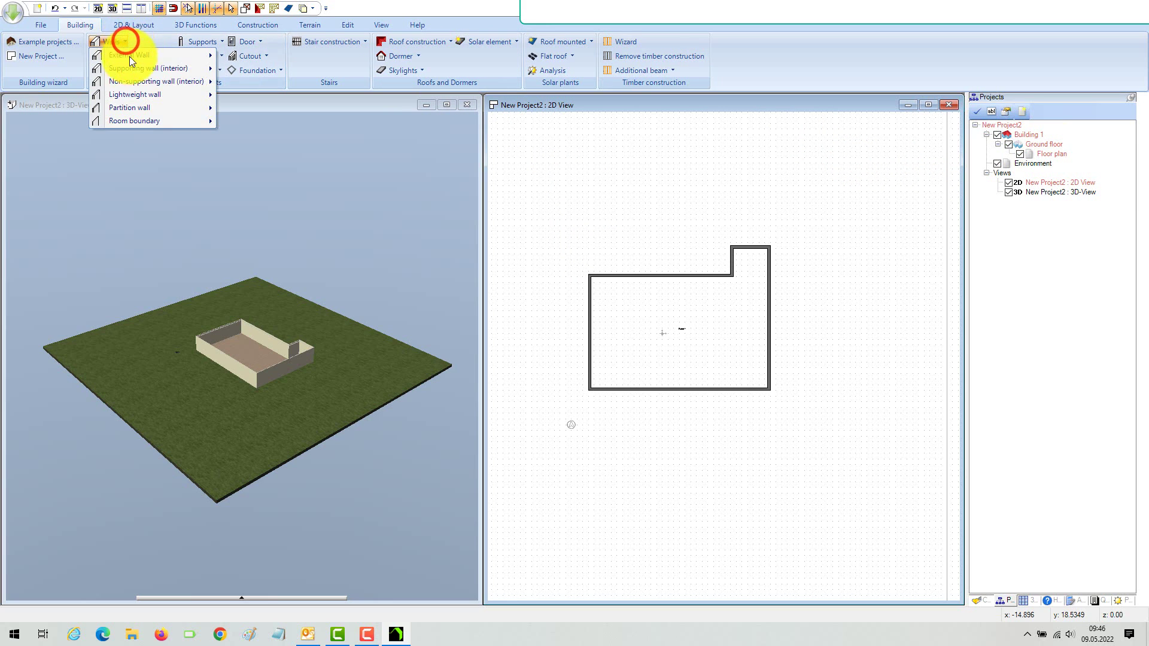
mouse_move(139, 69)
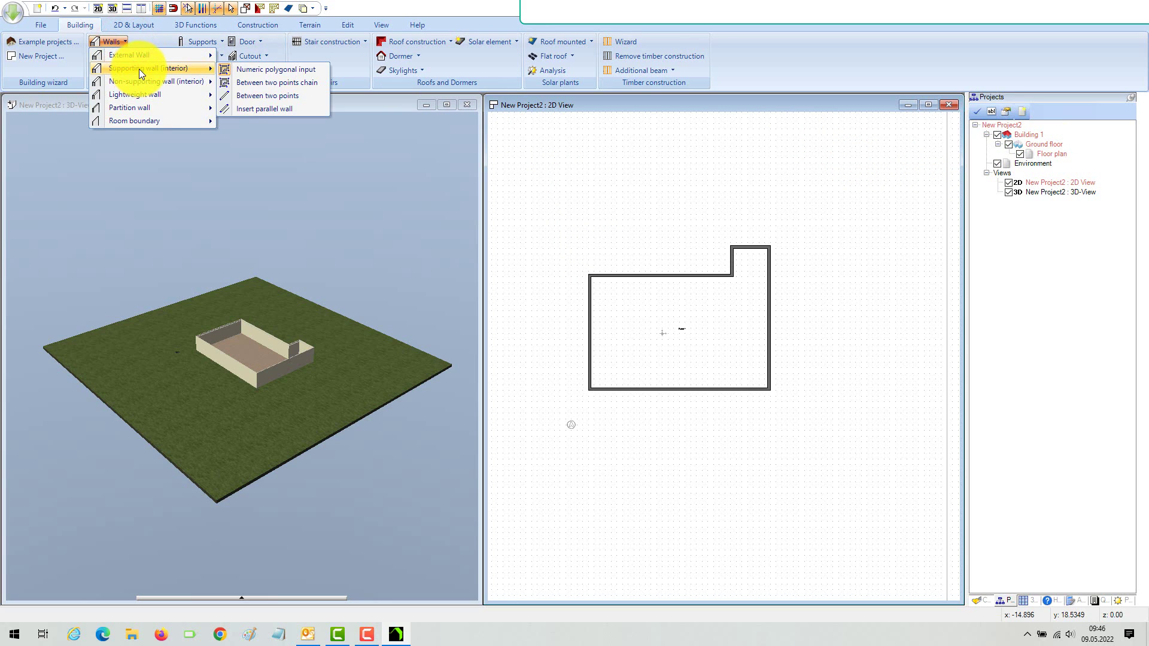
left_click(782, 56)
Start a chain of supporting interior walls at the corner below the projection and set the wall thickness to 0.175 m.
scroll(662, 220, "up", 2)
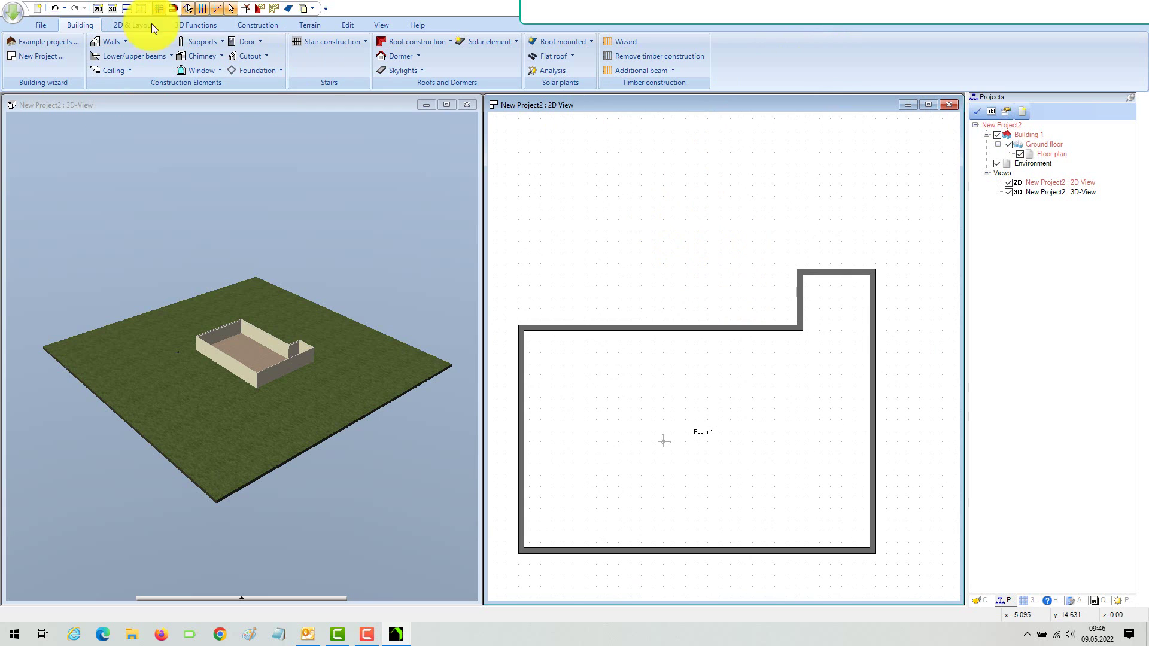
left_click(124, 41)
mouse_move(150, 68)
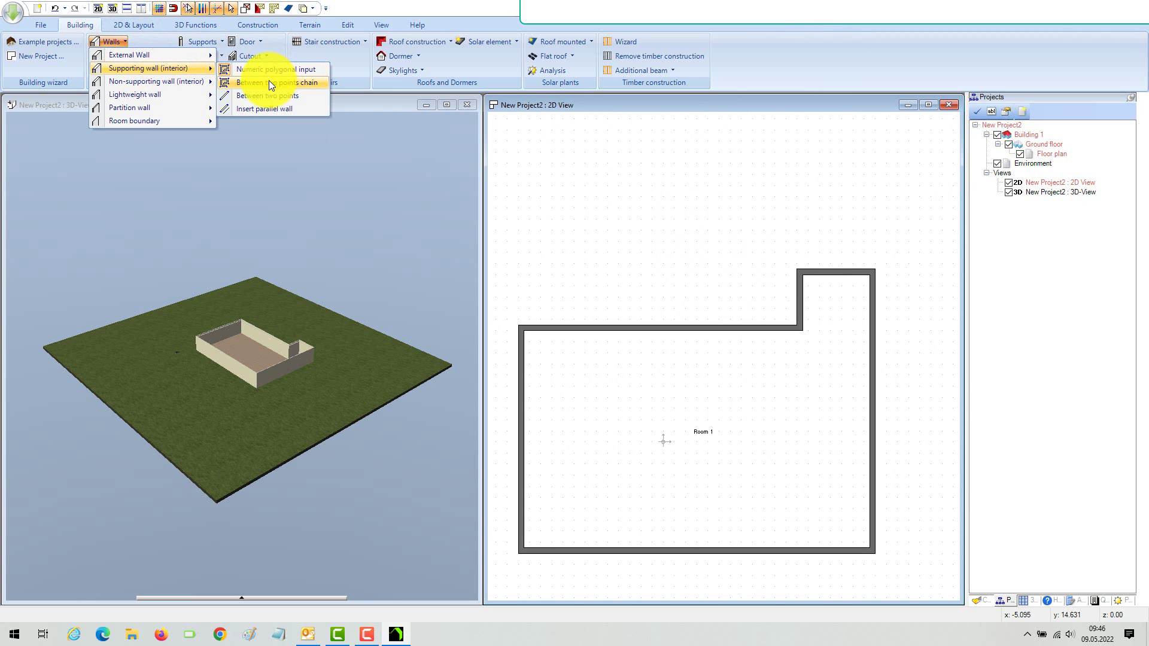
left_click(270, 82)
scroll(807, 339, "up", 1)
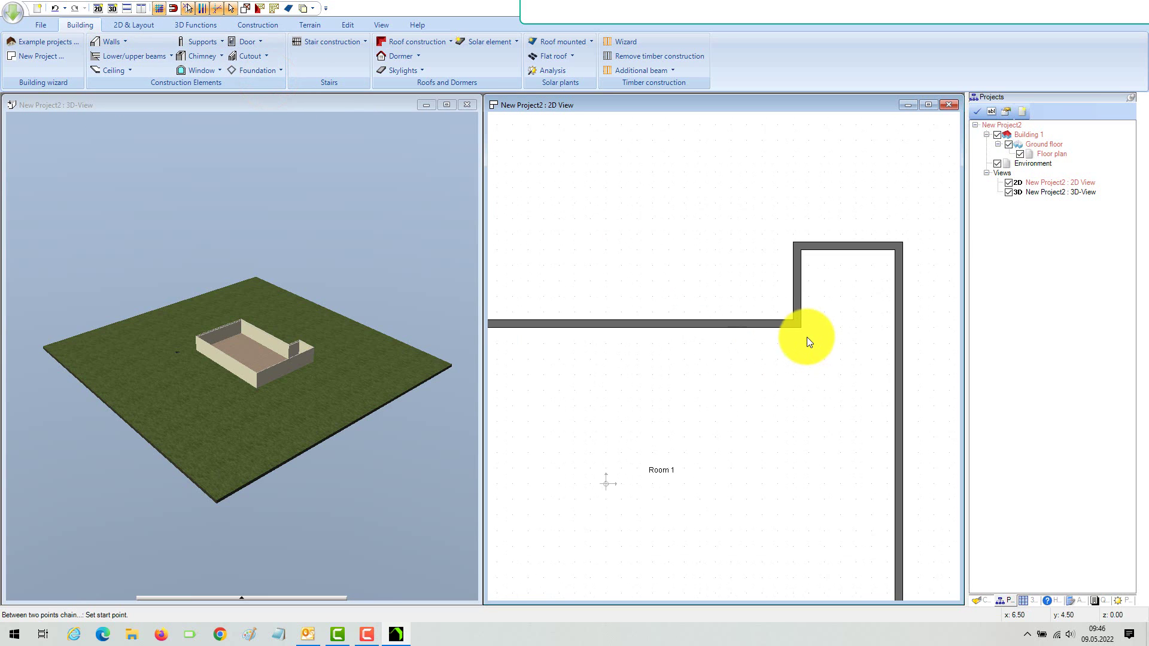
scroll(807, 337, "up", 2)
left_click(793, 310)
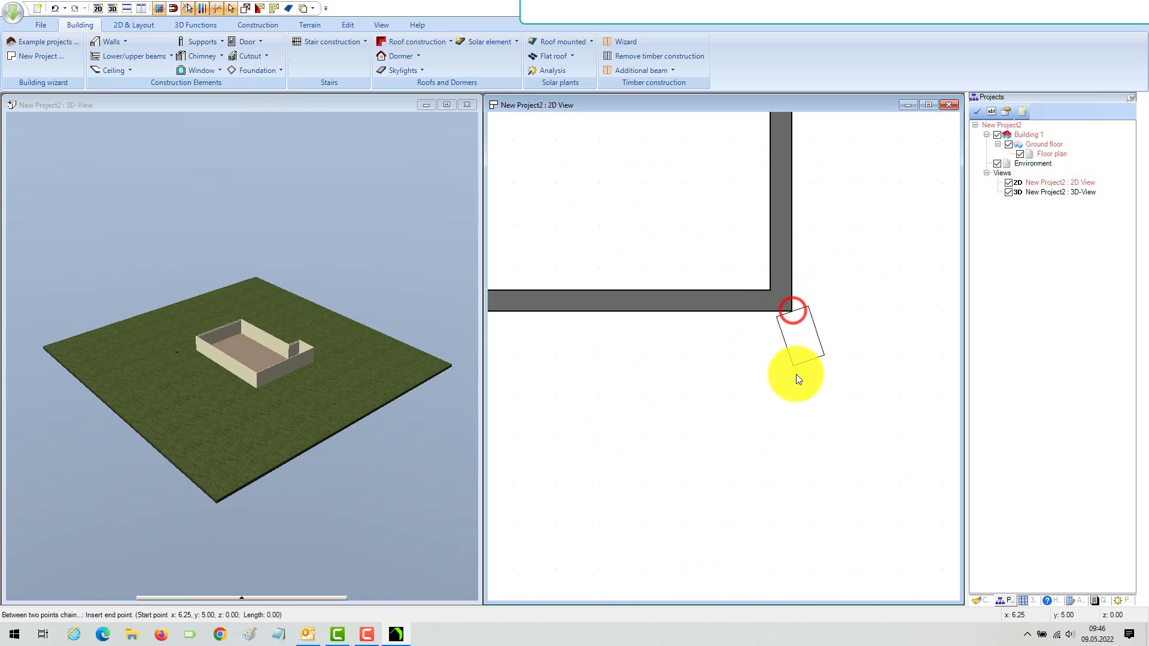
right_click(795, 379)
left_click(846, 437)
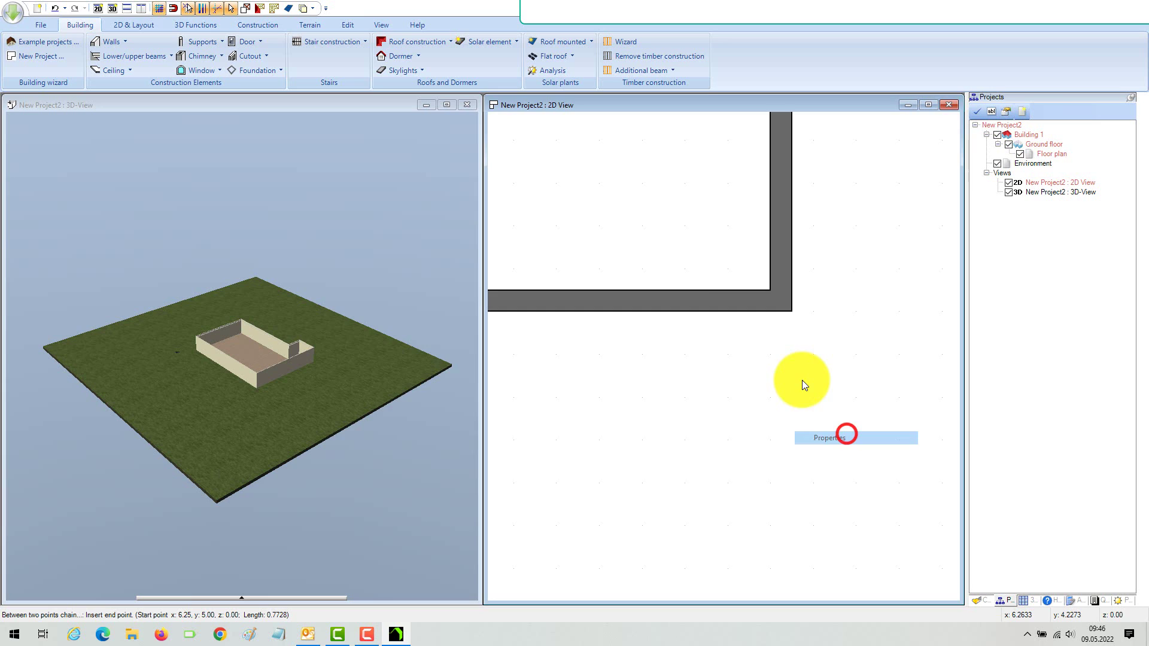
double_click(465, 222)
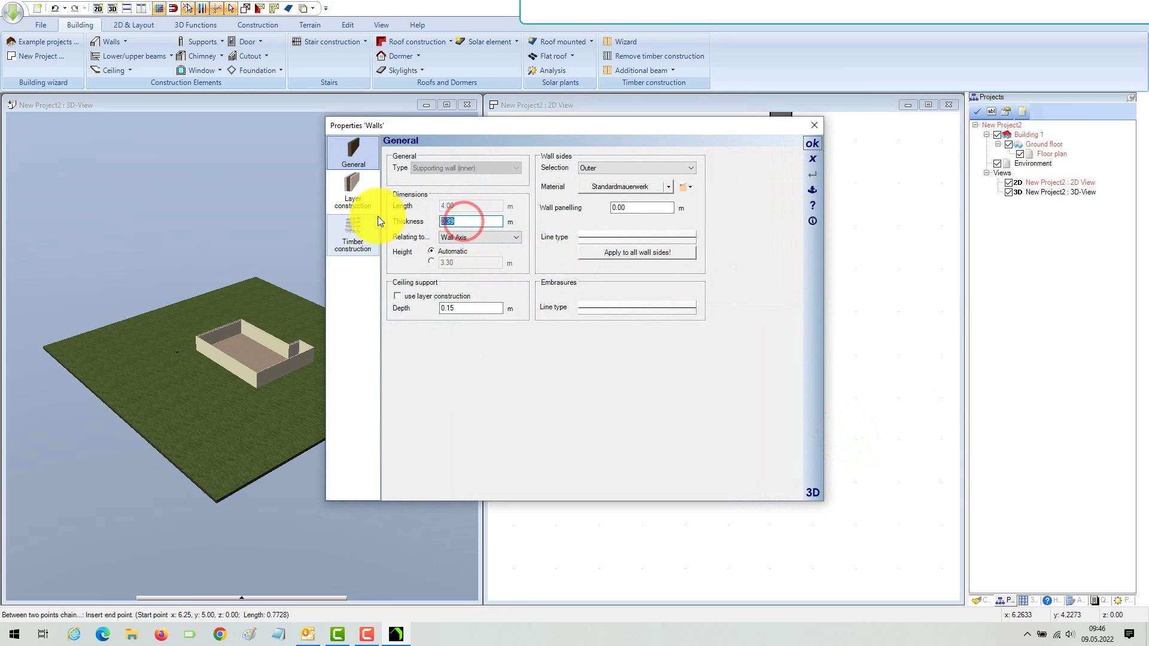
type("0,")
type("175")
Set the 2D fill color of the Mauerwerk layer's material to DimGray, then save the wall properties as default and apply them.
left_click(354, 187)
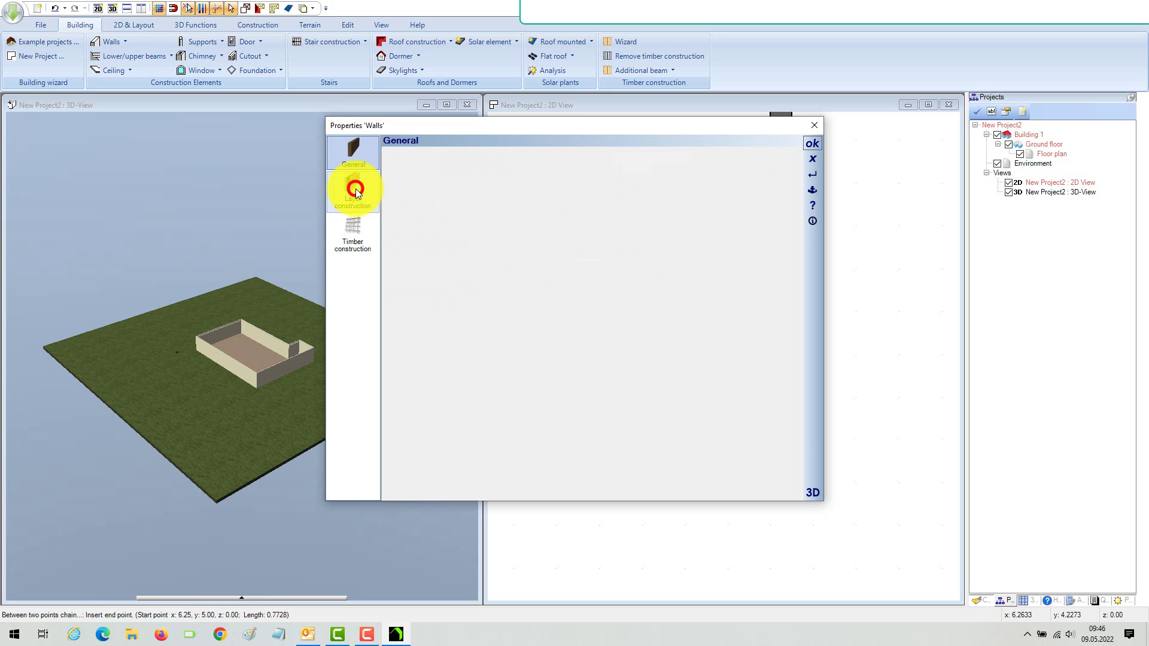
left_click(705, 200)
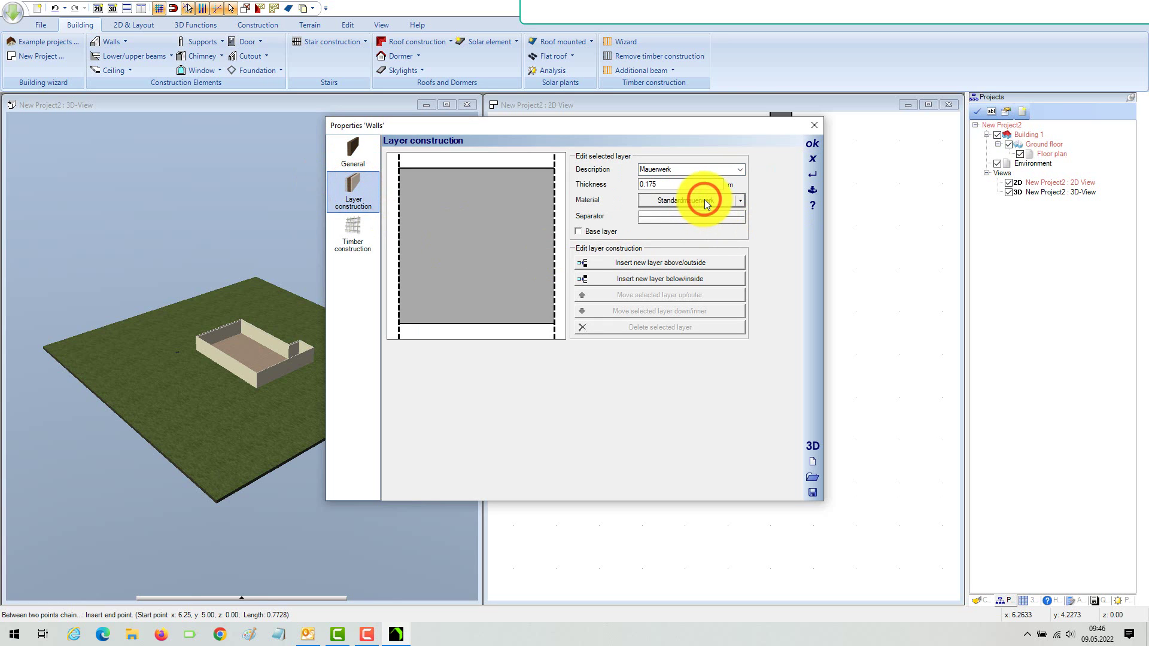
left_click(415, 138)
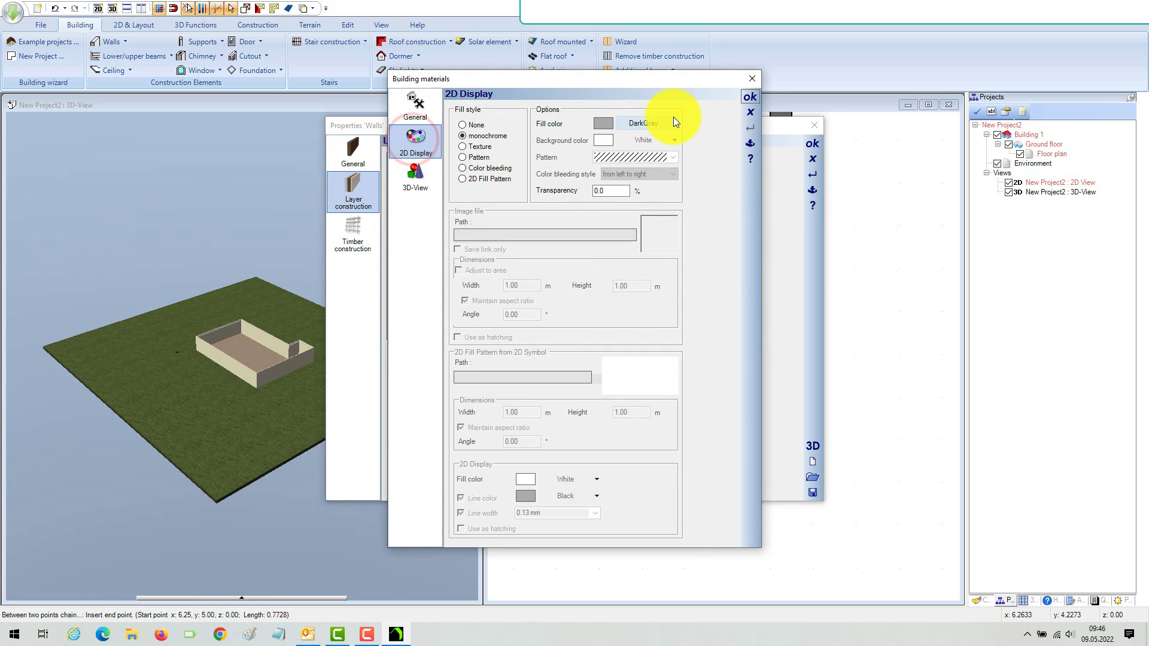
left_click(674, 121)
left_click(652, 160)
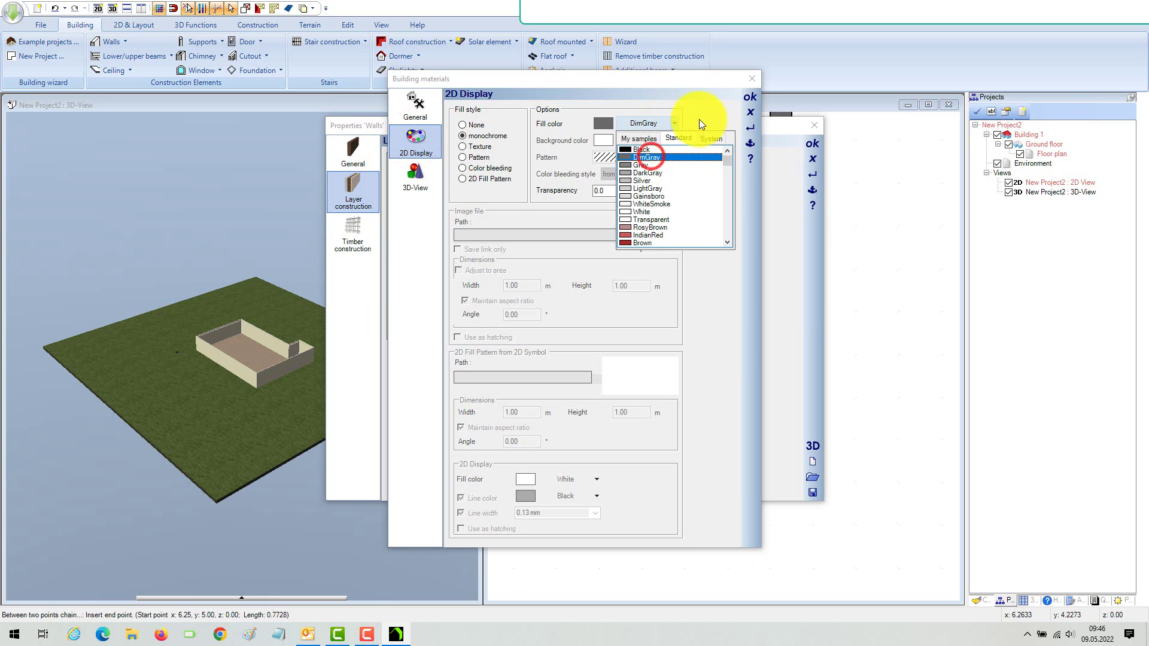
left_click(750, 97)
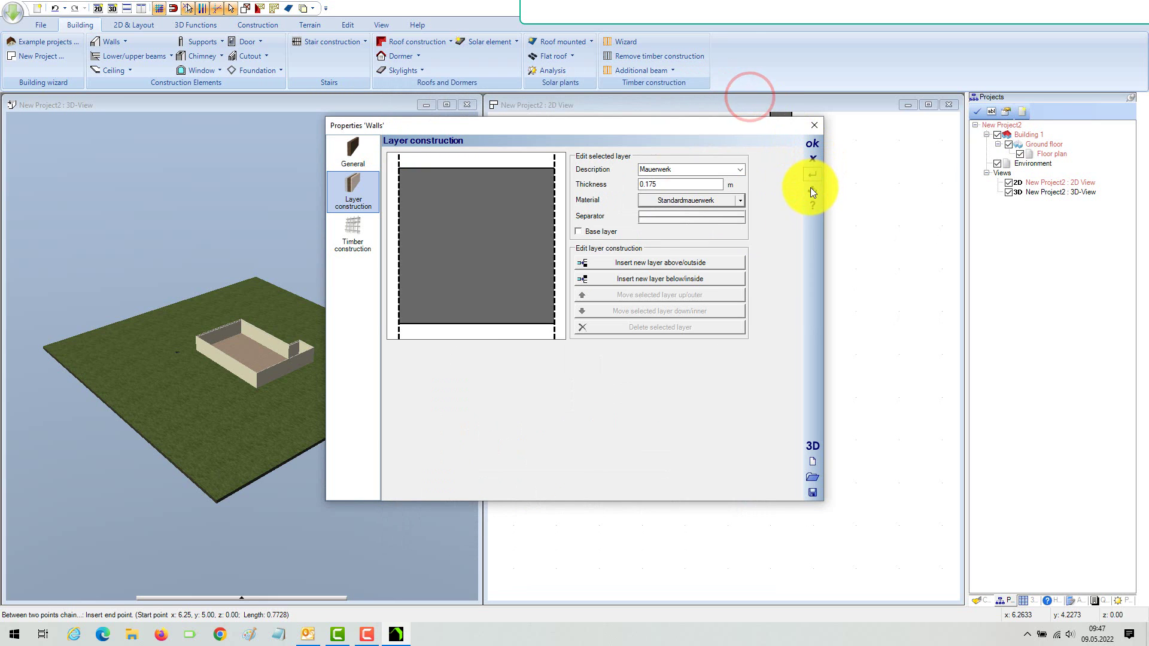
left_click(811, 190)
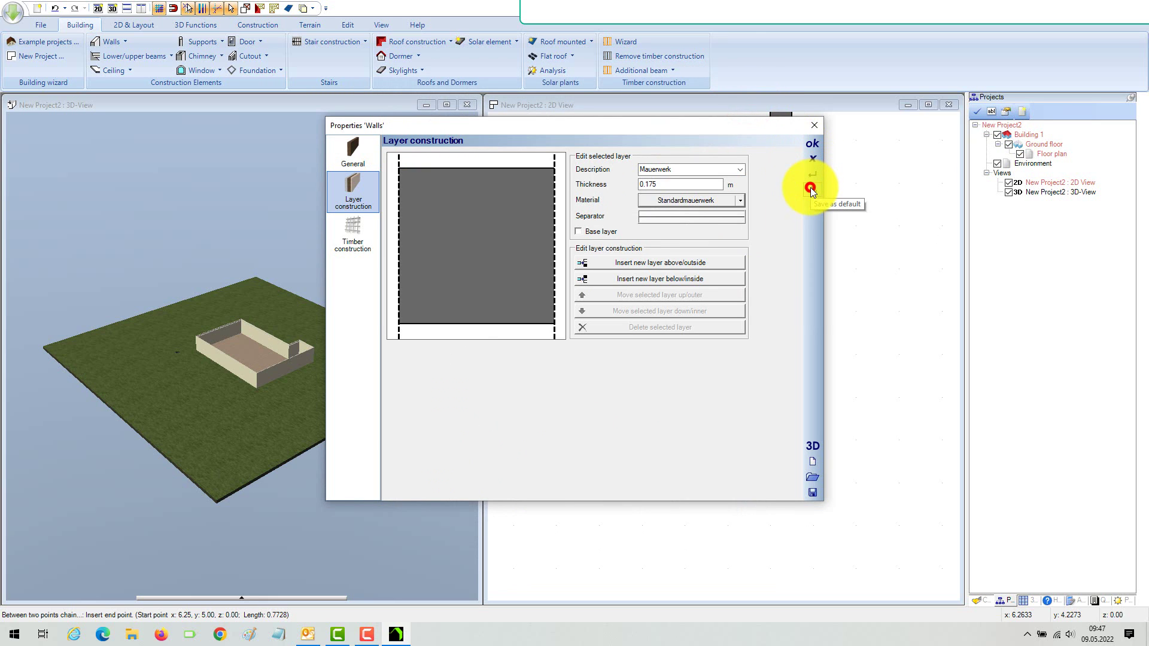
left_click(811, 143)
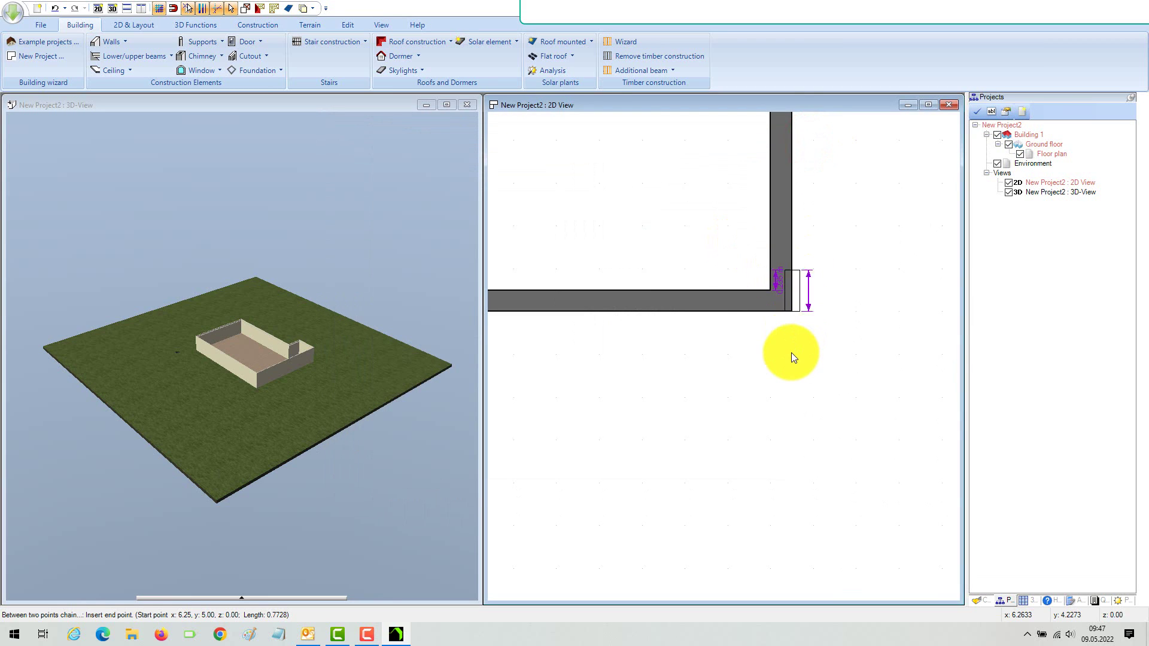
Draw the supporting wall 9.75 m straight down from the corner to the lower external wall and end the chain.
scroll(792, 357, "up", 3)
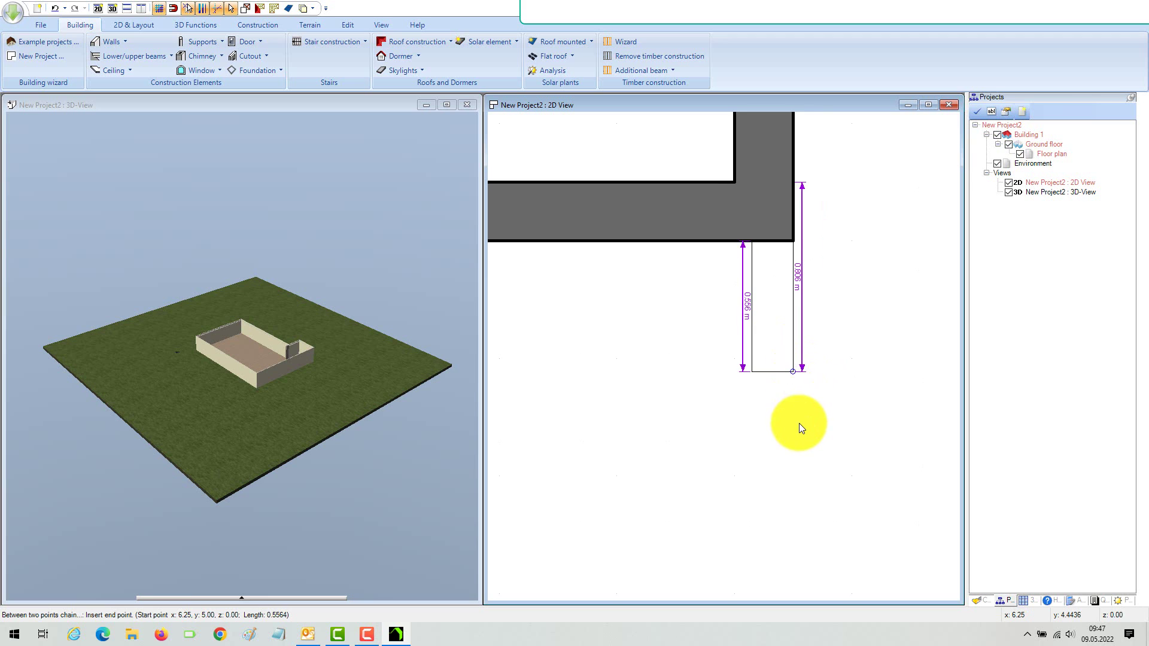
scroll(799, 422, "down", 3)
scroll(799, 422, "down", 8)
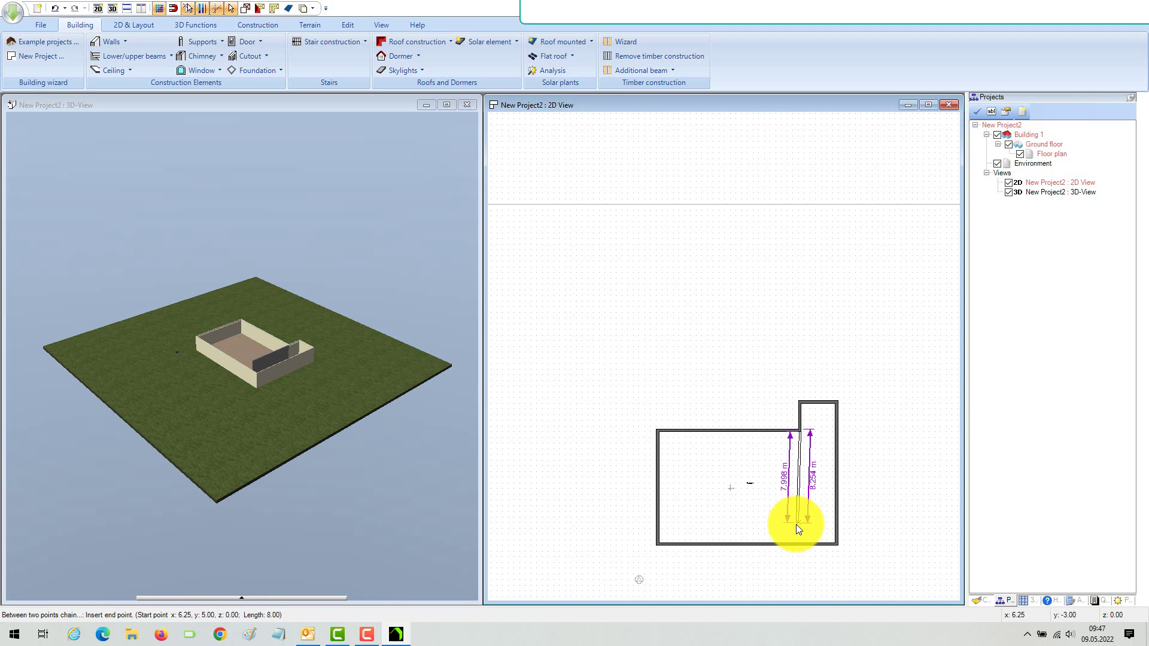
scroll(796, 524, "up", 5)
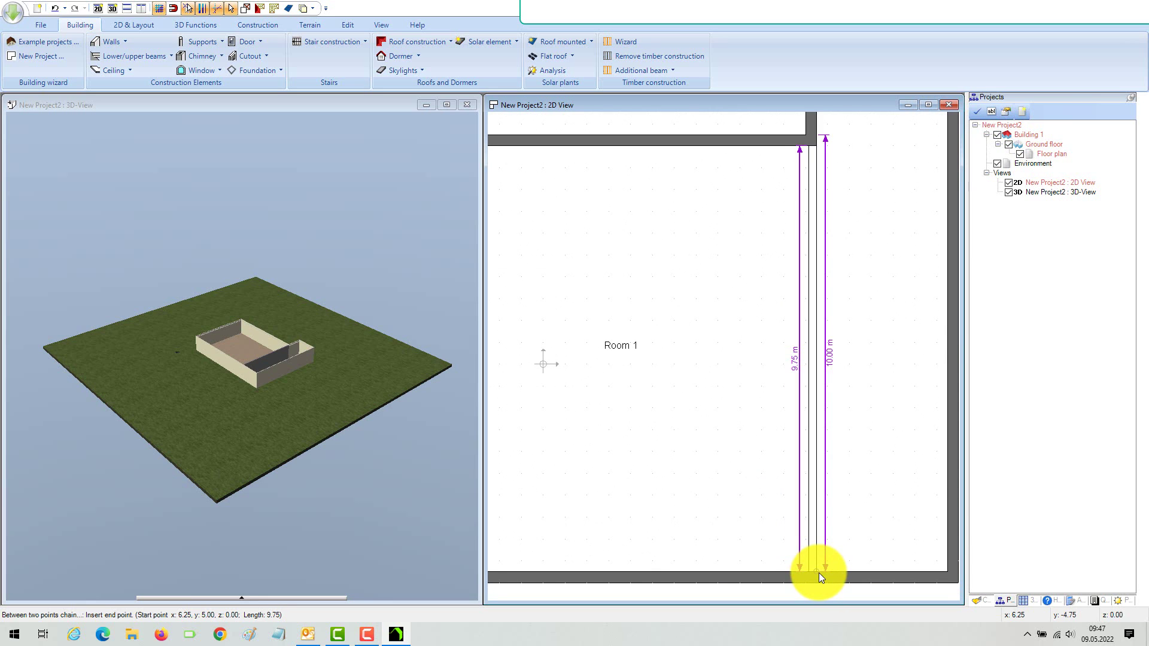
left_click(818, 573)
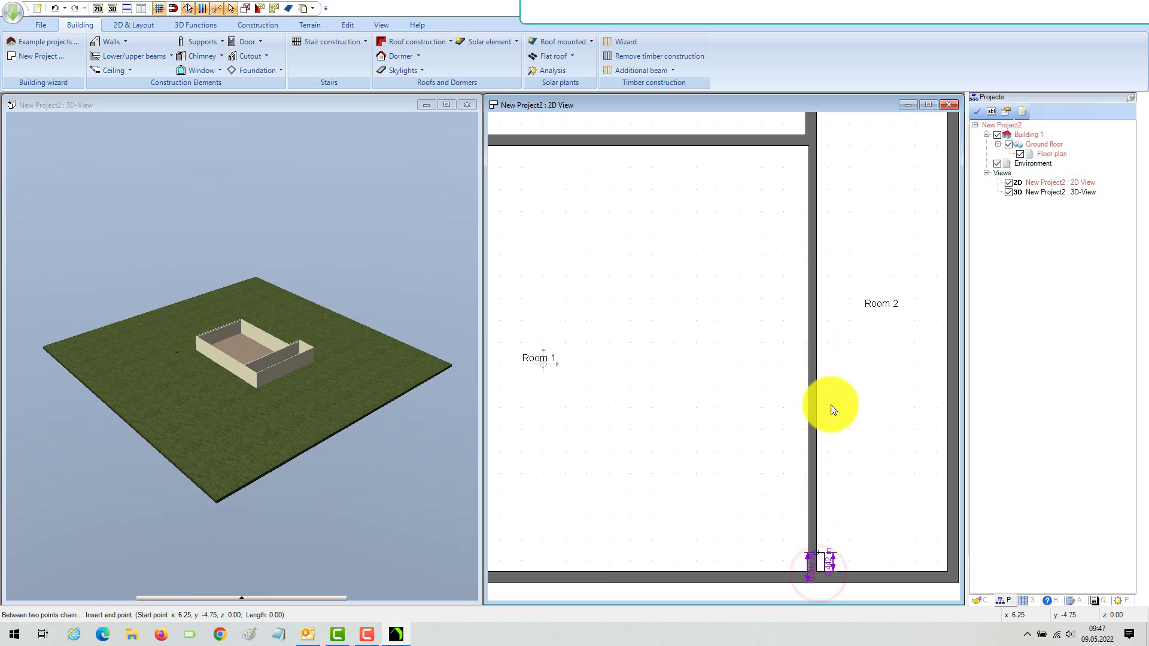
right_click(839, 375)
left_click(892, 373)
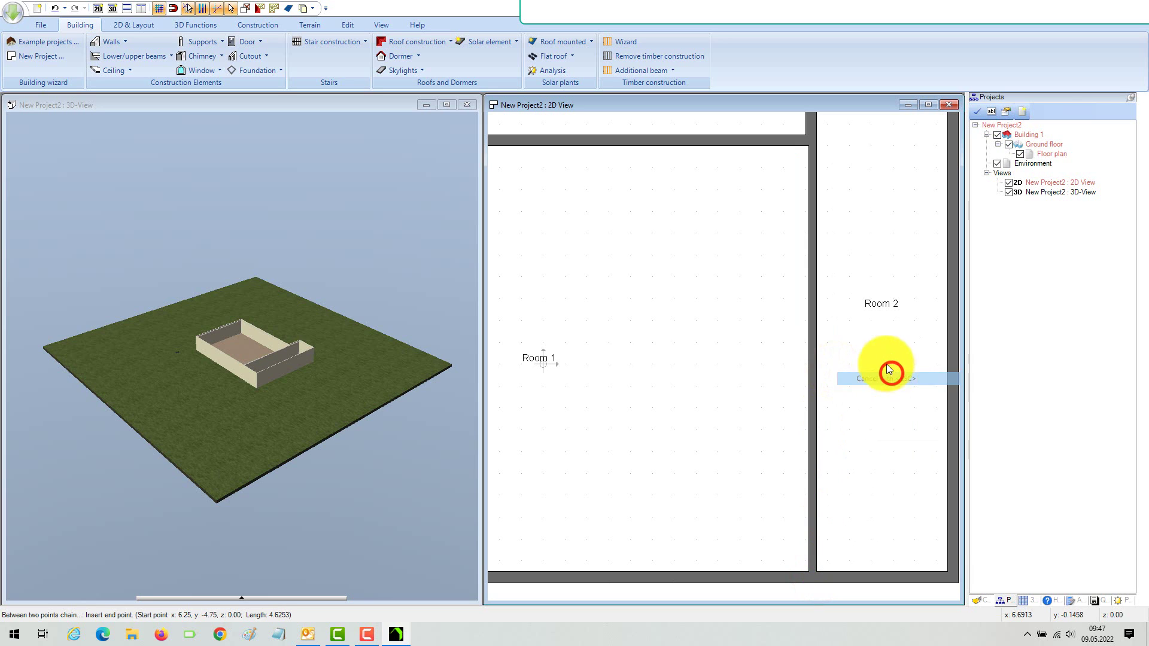
Insert a numeric parallel guideline 4.75 m to the left of the long interior supporting wall's left face.
left_click(126, 25)
left_click(44, 53)
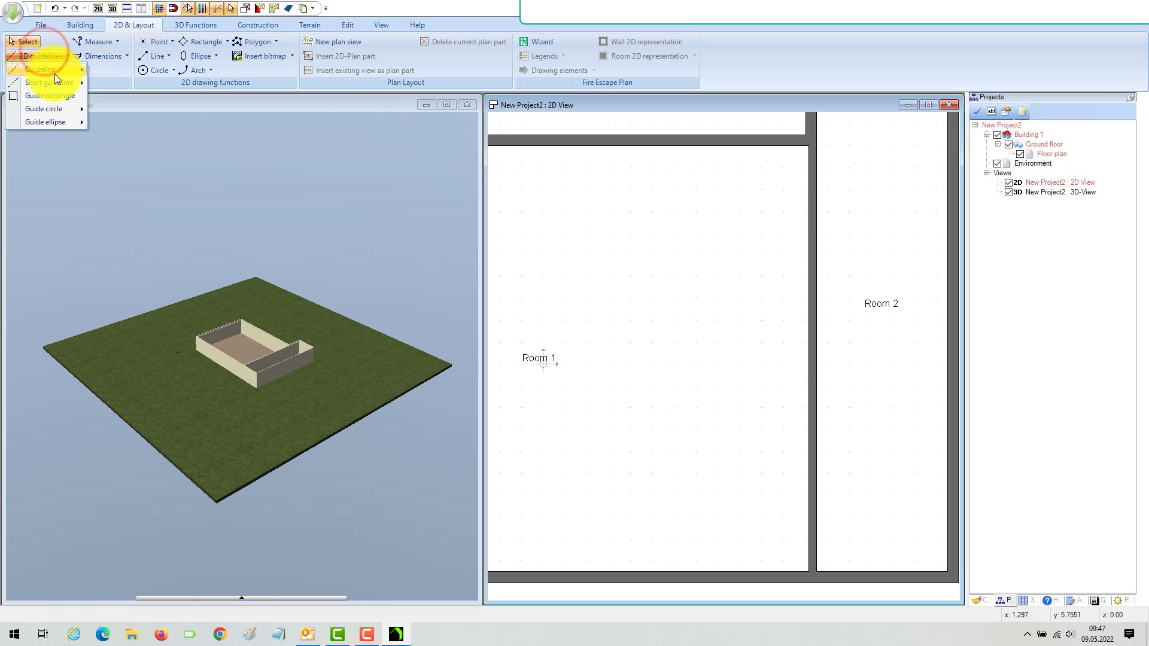
mouse_move(57, 73)
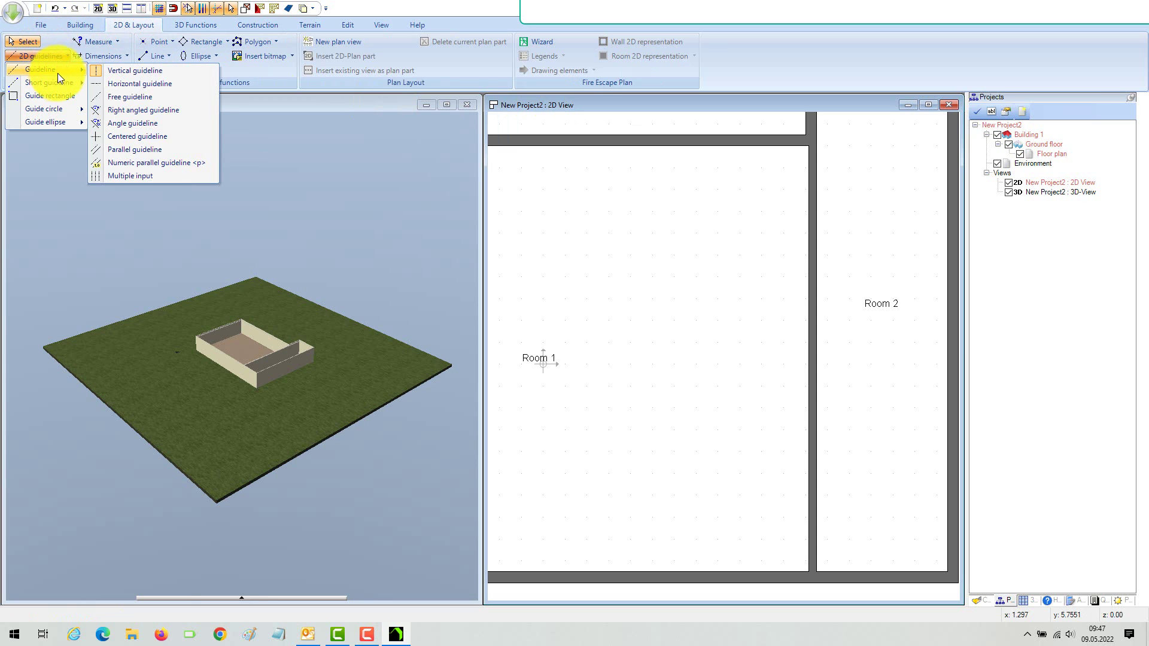
left_click(164, 161)
scroll(753, 362, "down", 2)
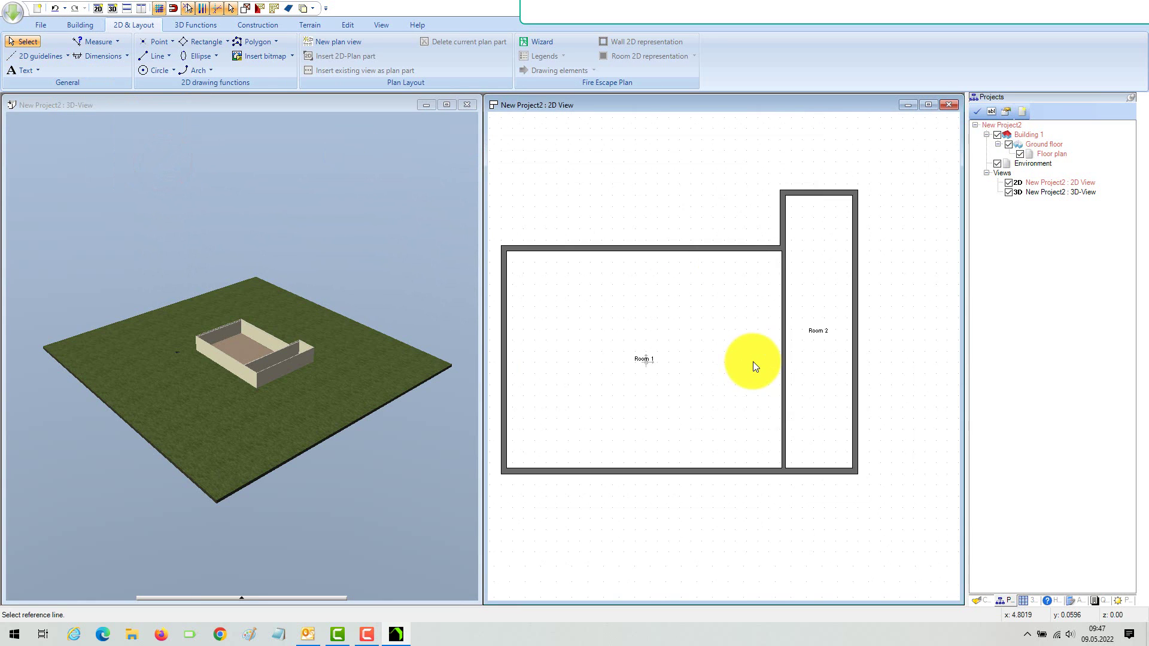
scroll(753, 361, "down", 1)
middle_click_drag(753, 361, 777, 359)
scroll(800, 354, "up", 4)
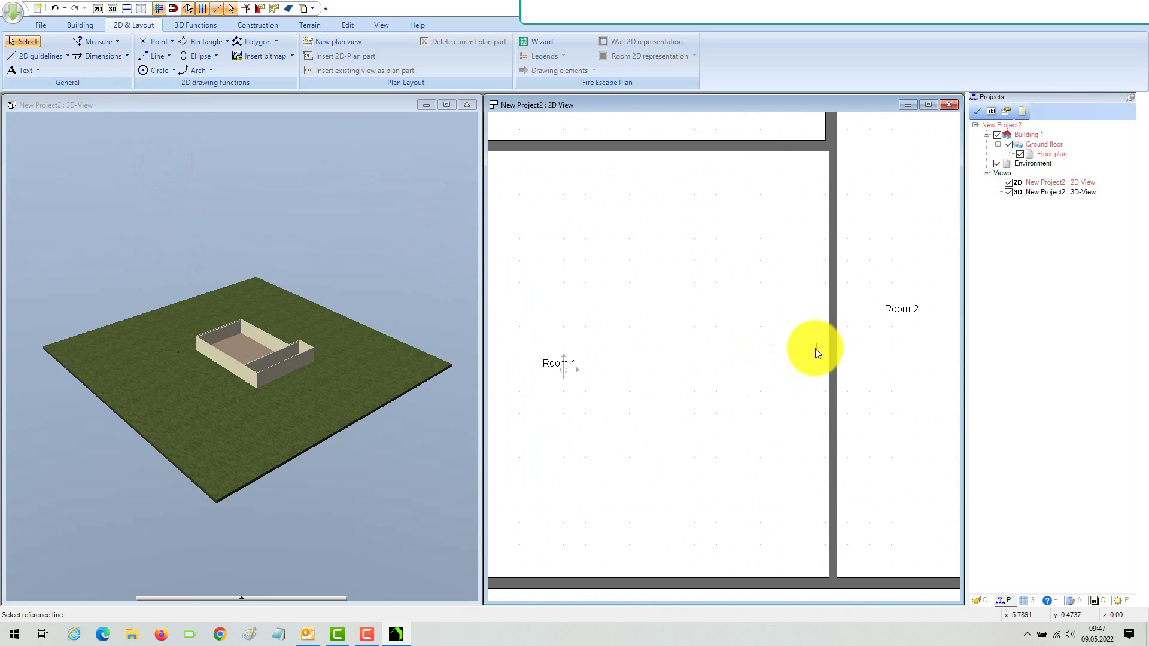
scroll(838, 347, "up", 3)
left_click(843, 347)
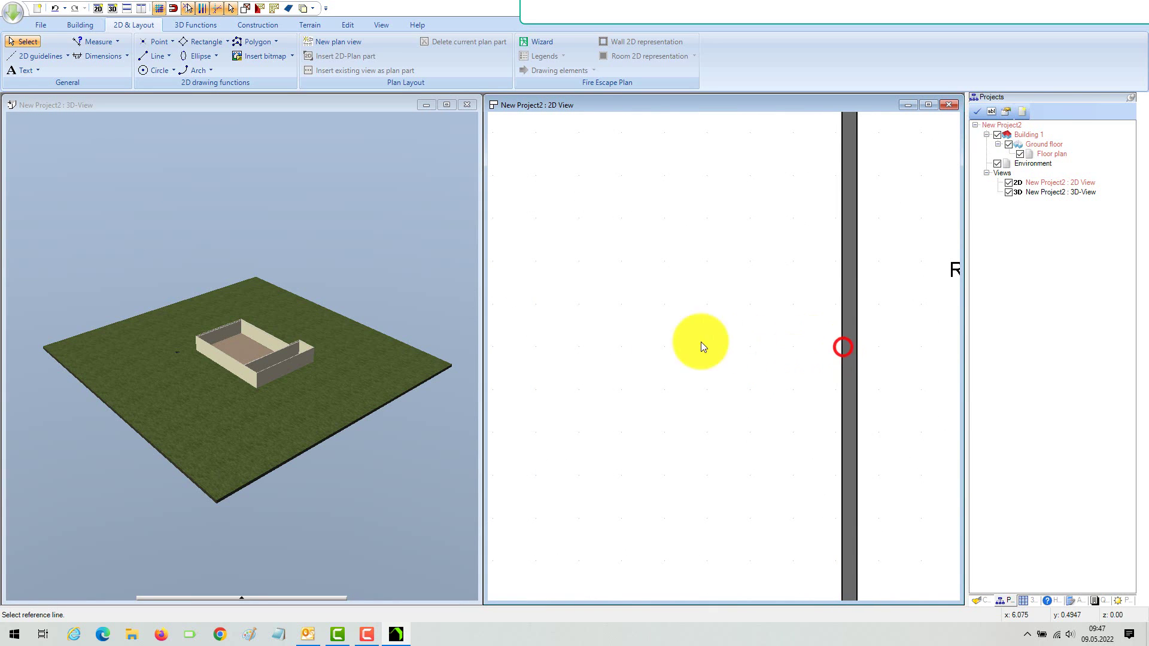
left_click(621, 353)
scroll(621, 353, "down", 3)
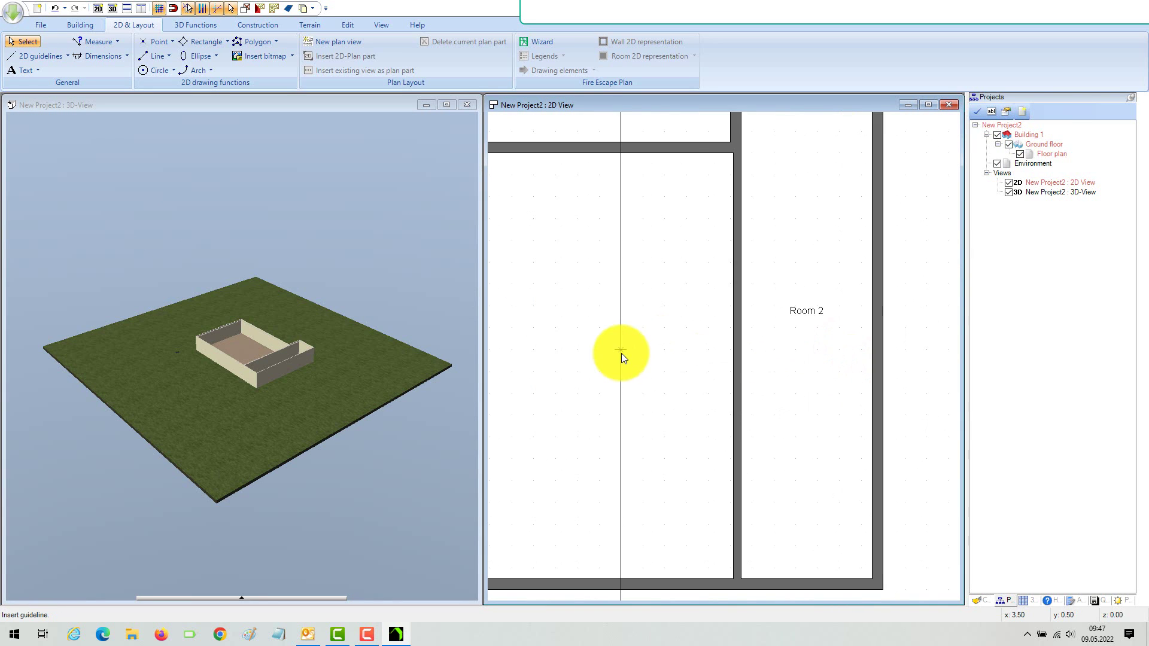
left_click(578, 352)
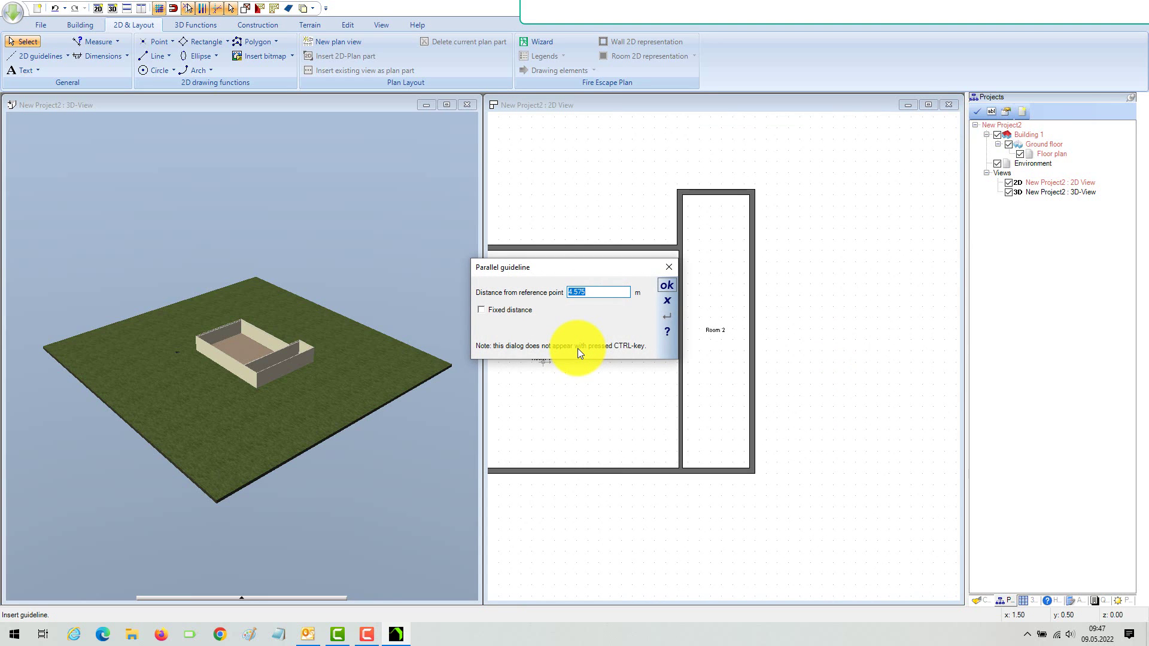
type("4,75")
key("Return")
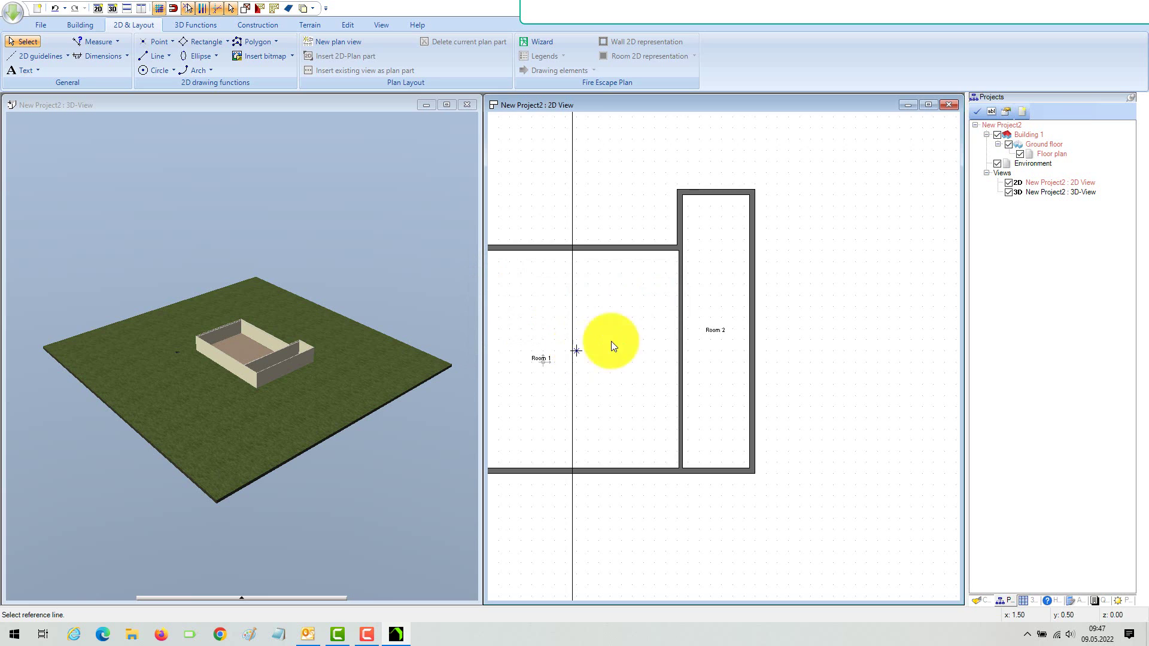
Draw a supporting interior wall about 4.9 m long down the vertical guideline from the upper external wall, then quit the wall tool.
left_click(85, 25)
left_click(123, 42)
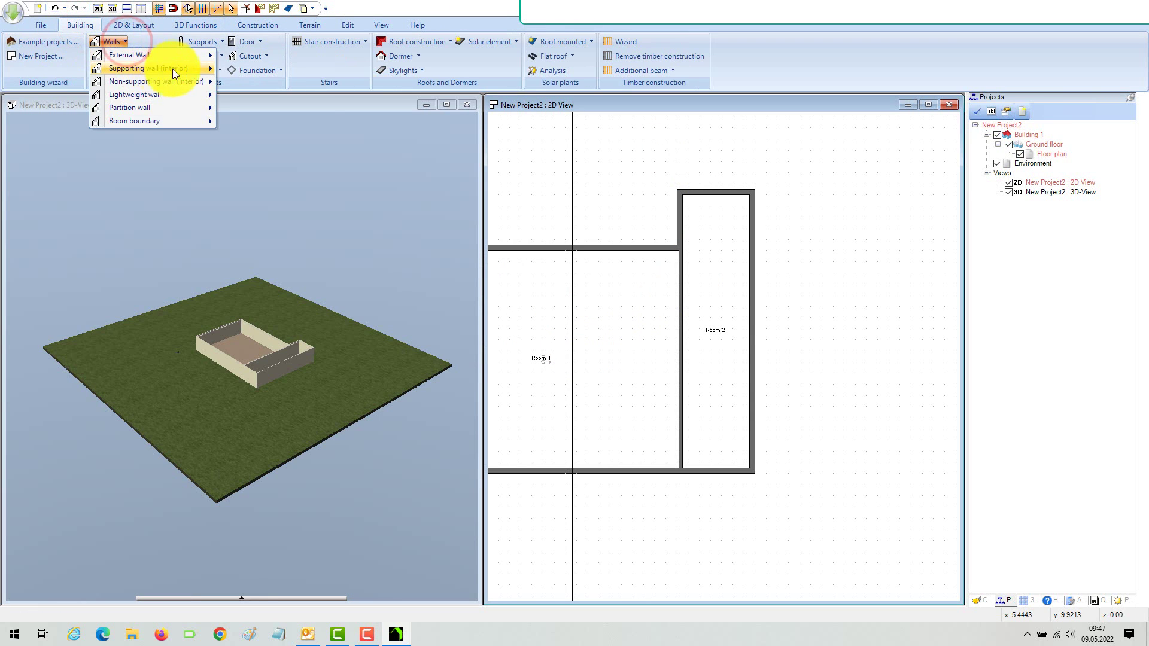
mouse_move(173, 70)
left_click(311, 84)
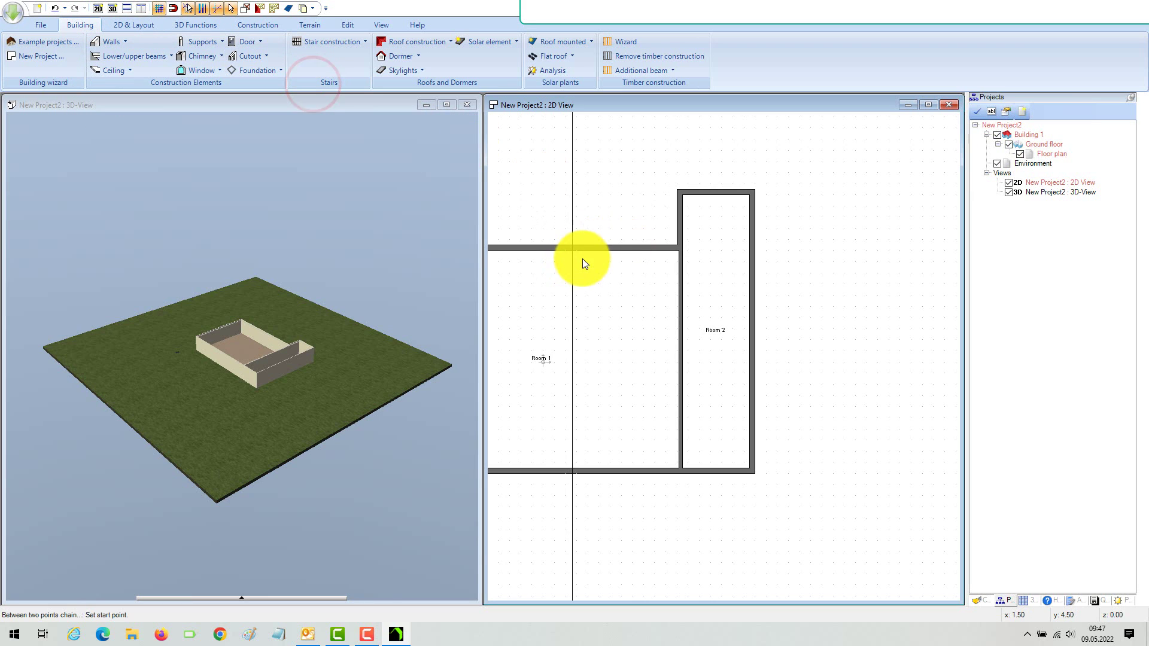
scroll(583, 259, "up", 2)
left_click(572, 242)
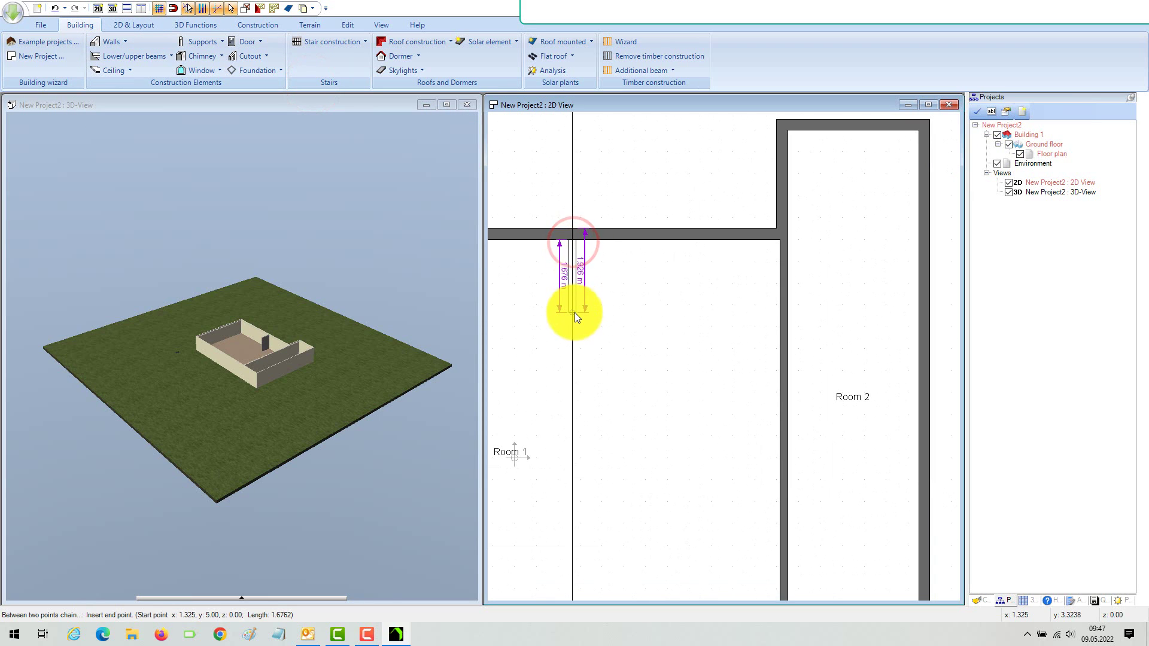
scroll(568, 303, "up", 2)
scroll(567, 303, "up", 3)
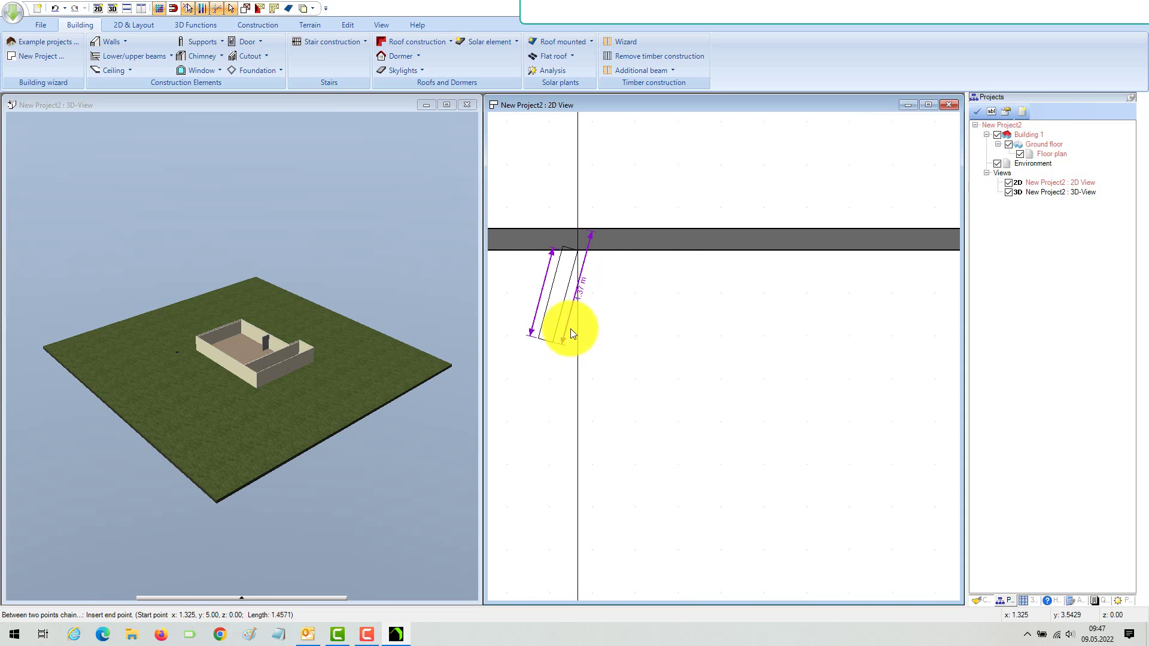
scroll(572, 324, "down", 3)
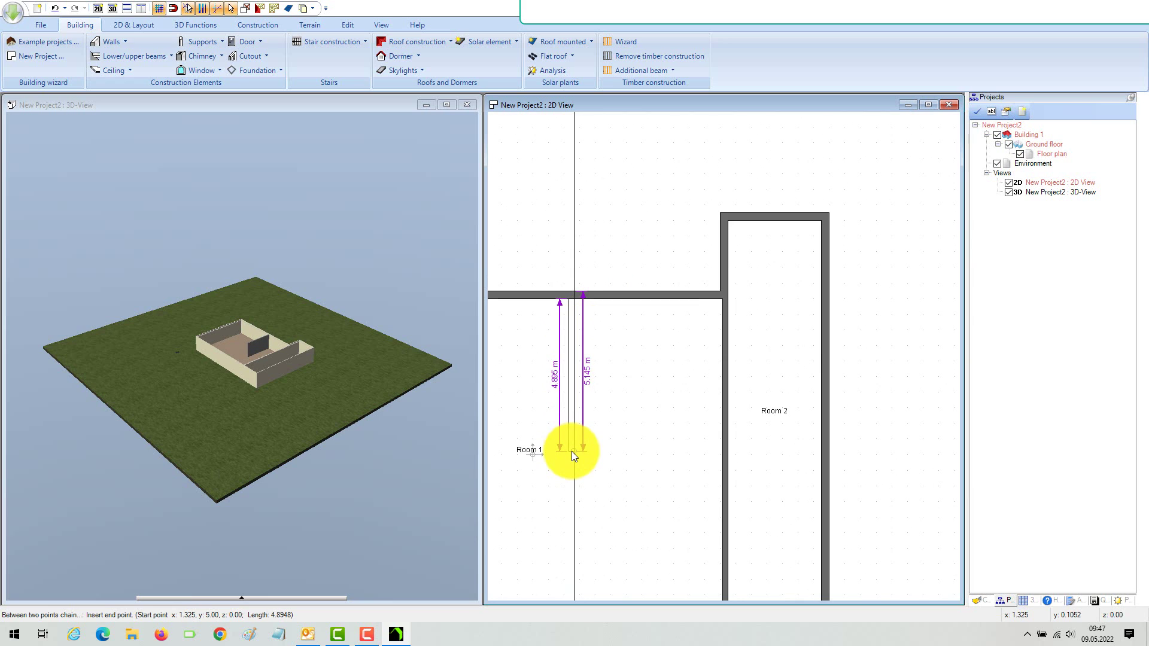
left_click(572, 451)
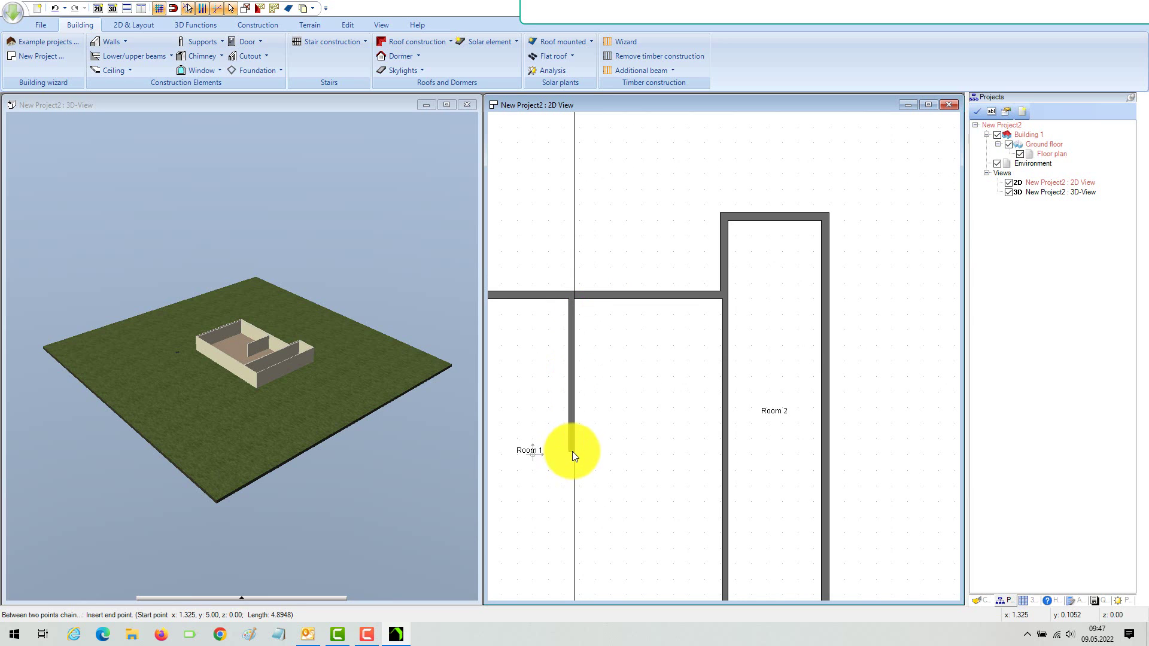
right_click(608, 350)
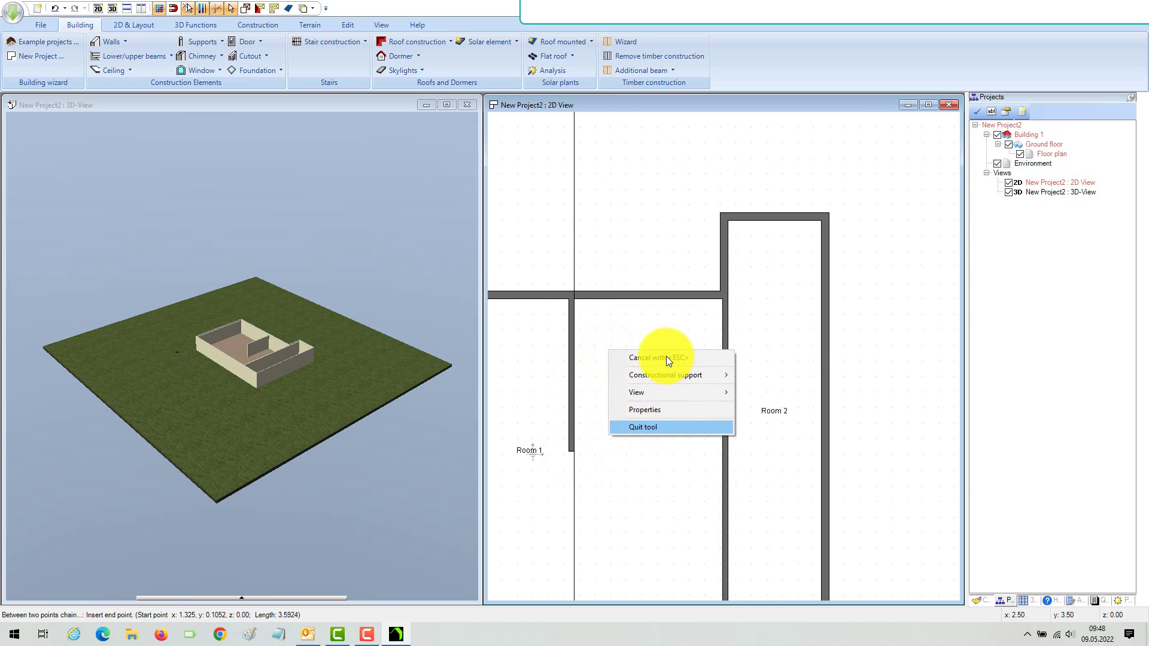
left_click(650, 428)
Insert a numeric parallel guideline 5.50 m below the inner face of the upper external wall.
scroll(634, 264, "down", 2)
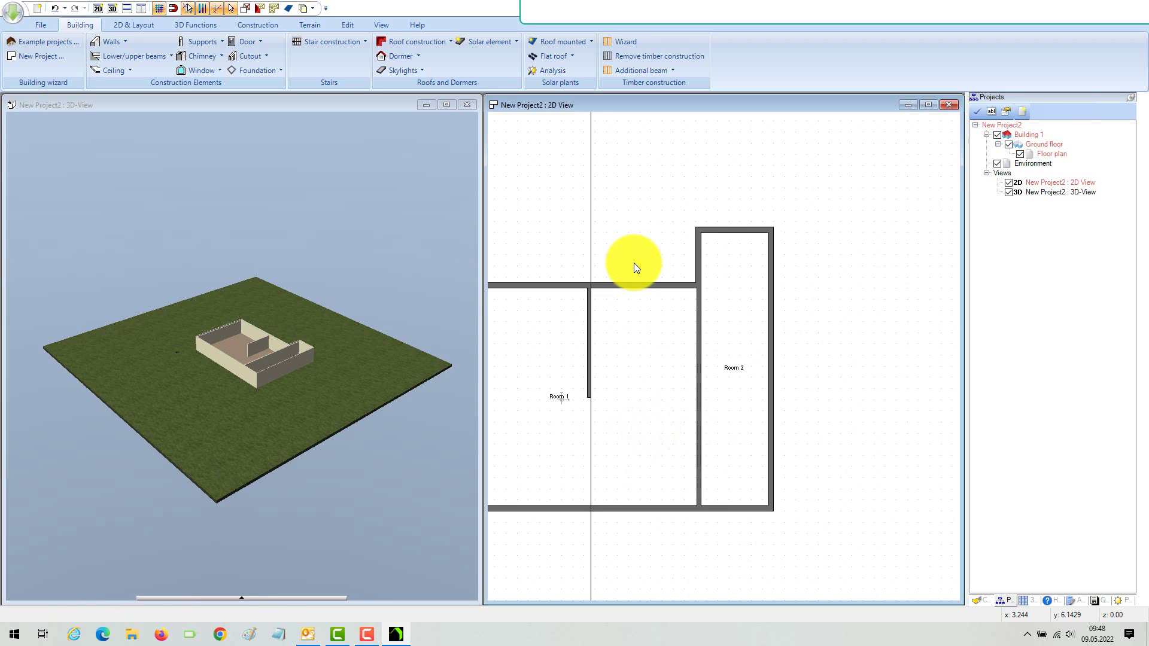
left_click(127, 25)
left_click(59, 56)
mouse_move(76, 81)
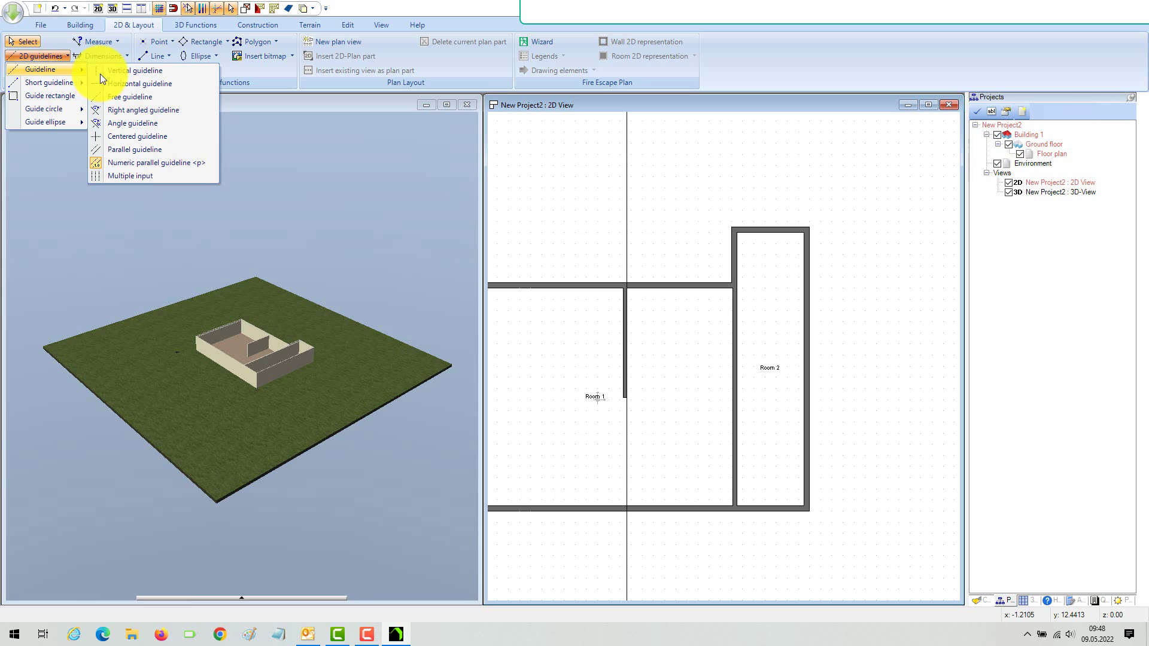
left_click(192, 162)
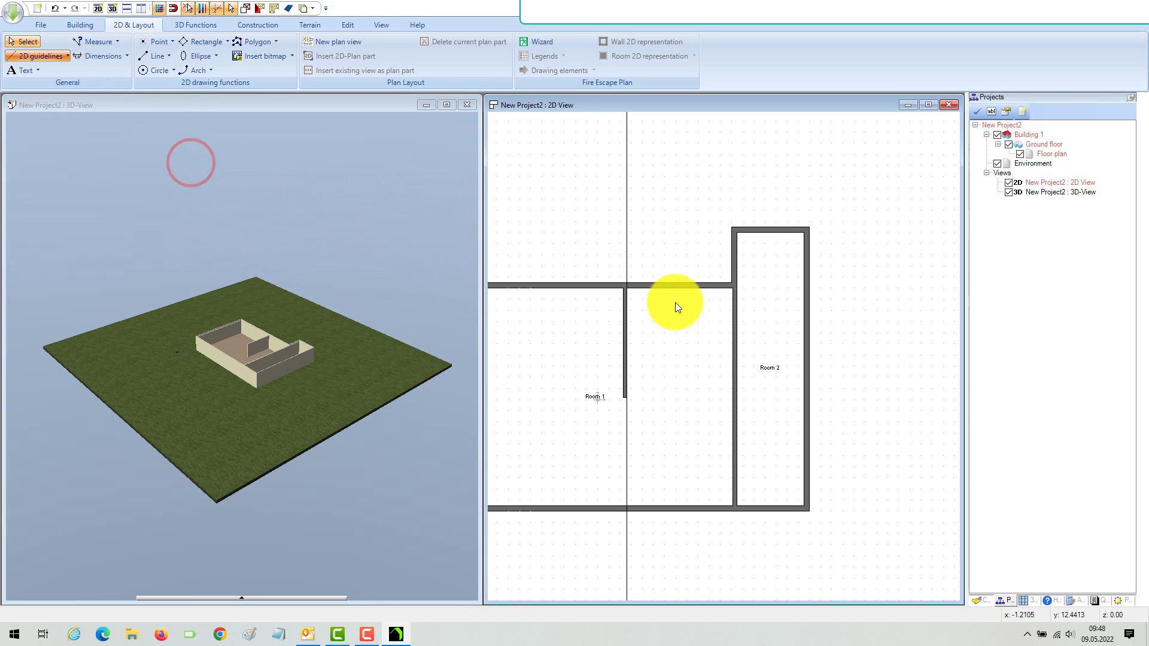
scroll(677, 302, "up", 3)
left_click(677, 277)
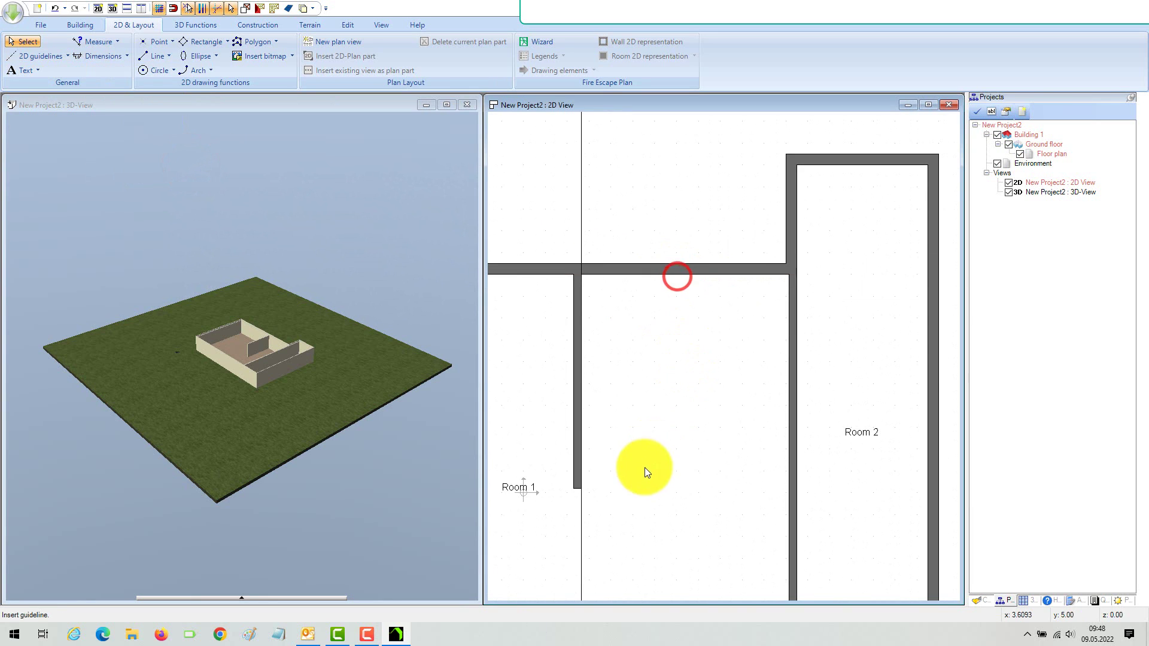
left_click(657, 510)
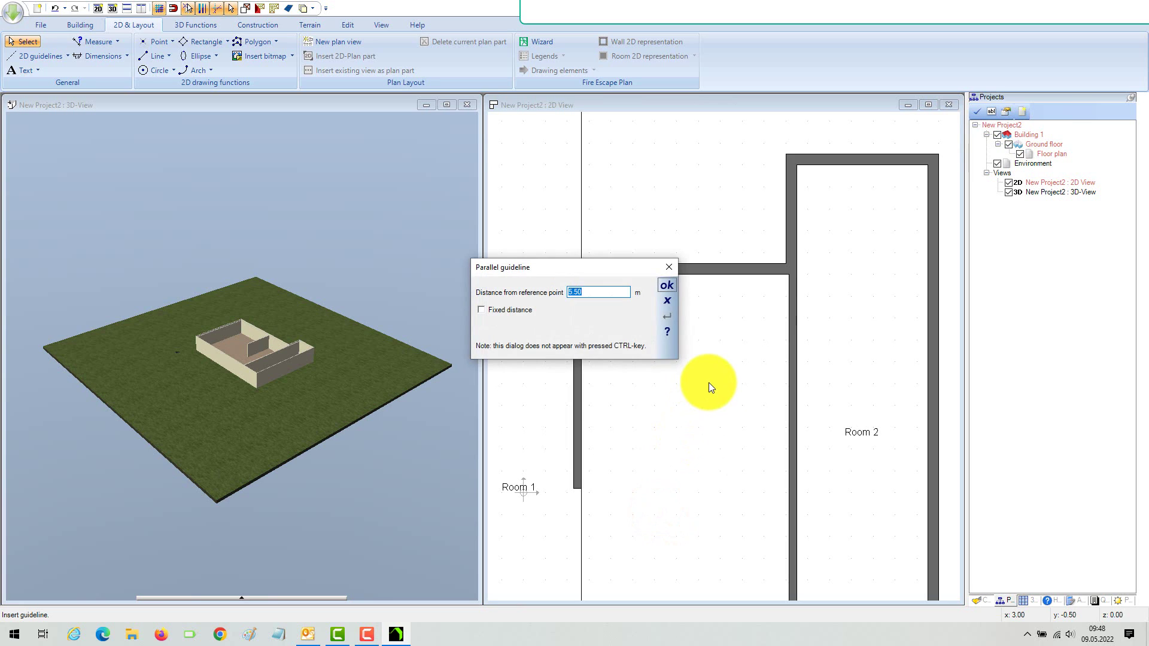
key("Return")
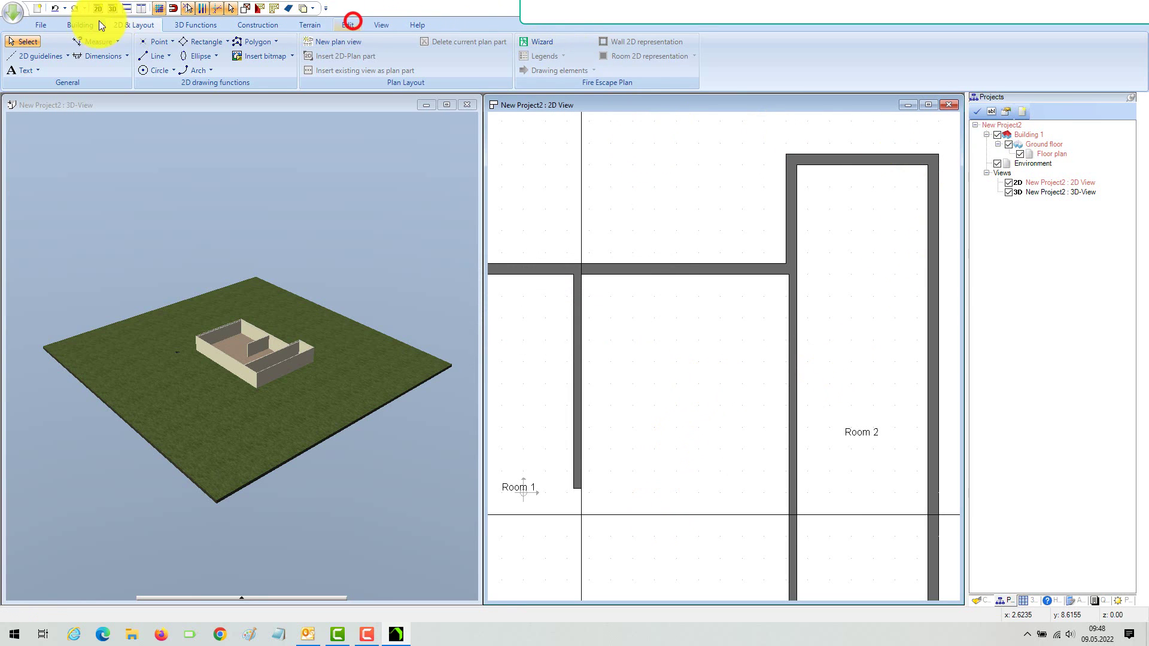
Extend the short interior wall down to the horizontal guideline for a length of 5.50 m and quit the tool.
left_click(112, 36)
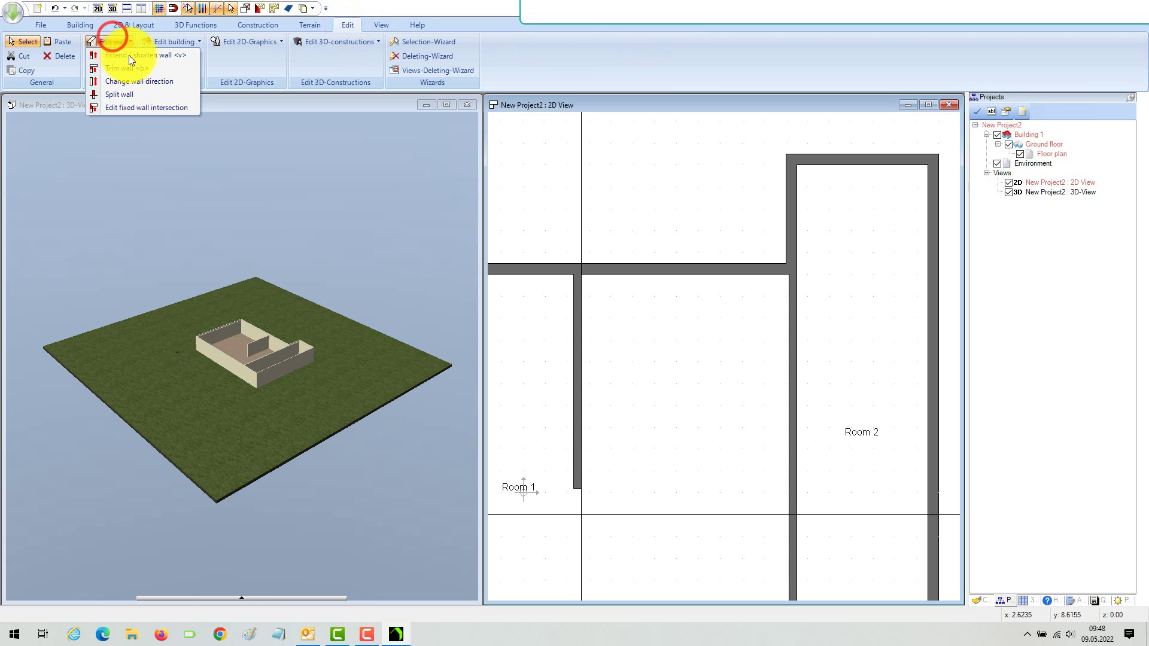
left_click(135, 55)
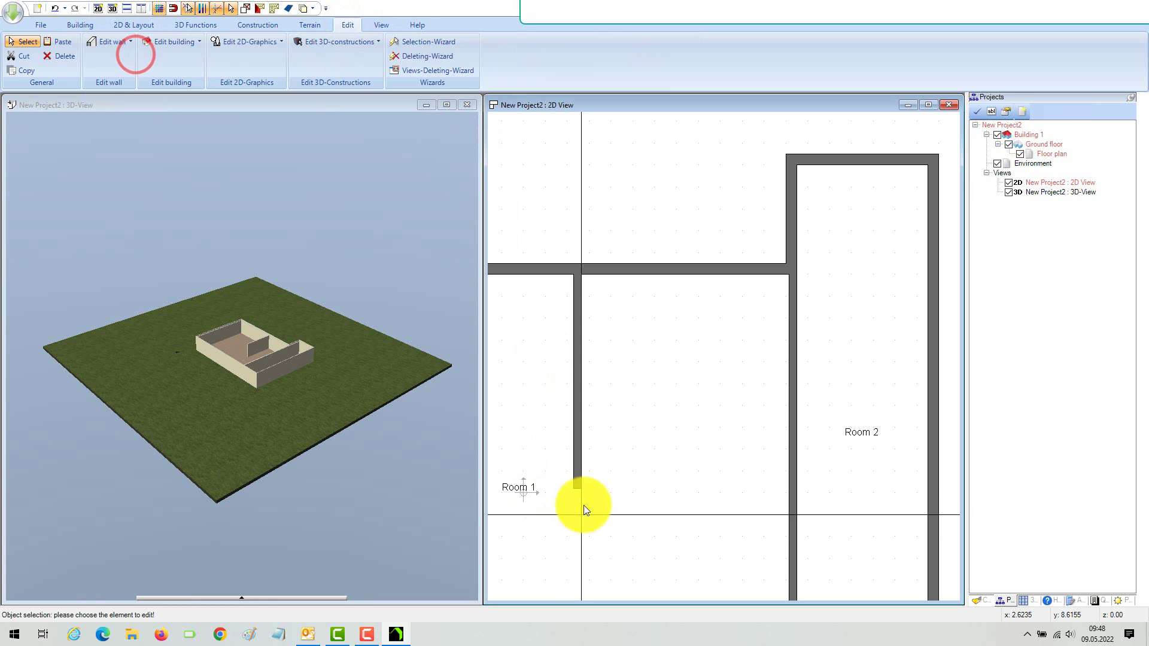
left_click(580, 486)
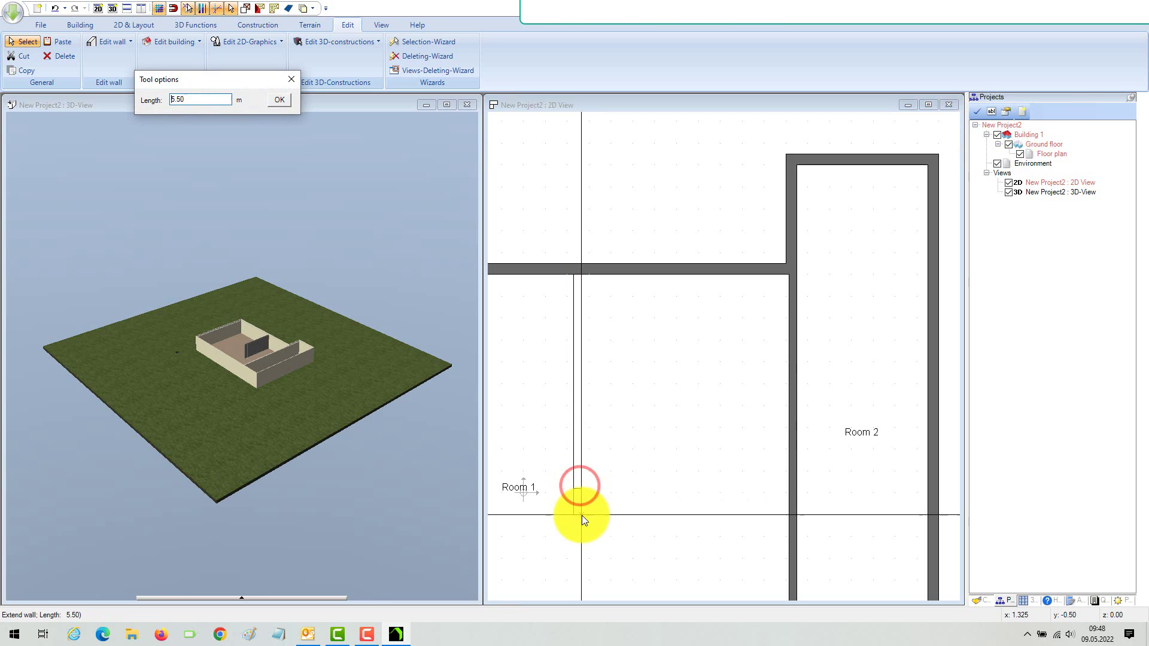
left_click(581, 516)
scroll(601, 447, "down", 3)
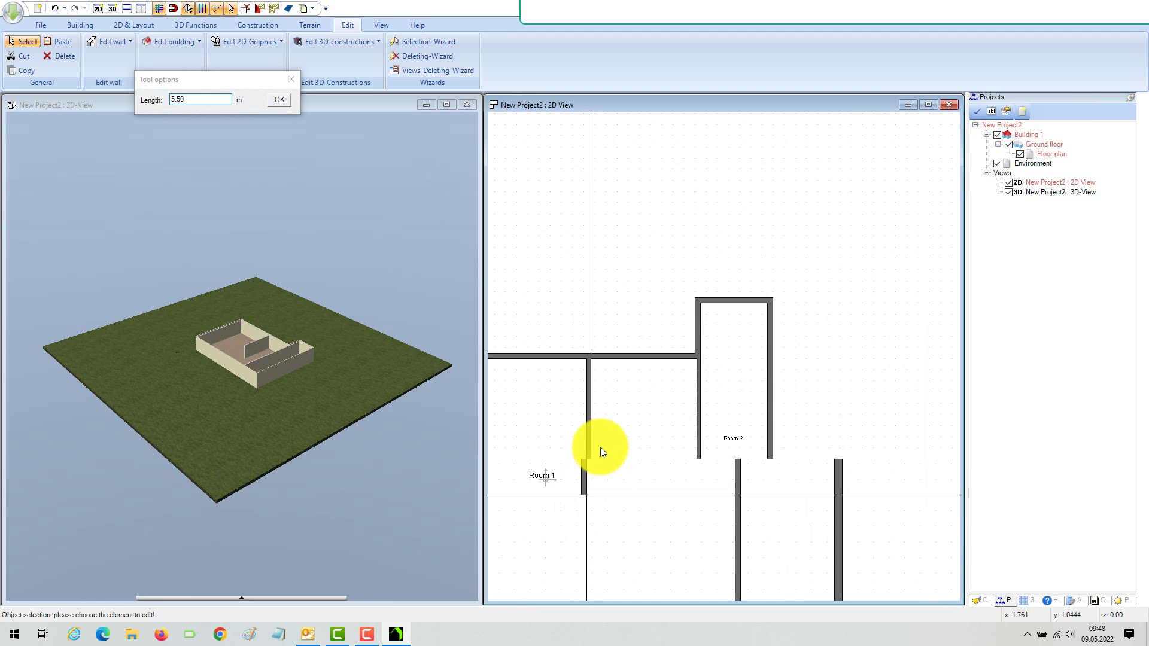
scroll(601, 447, "down", 3)
scroll(601, 447, "left", 3)
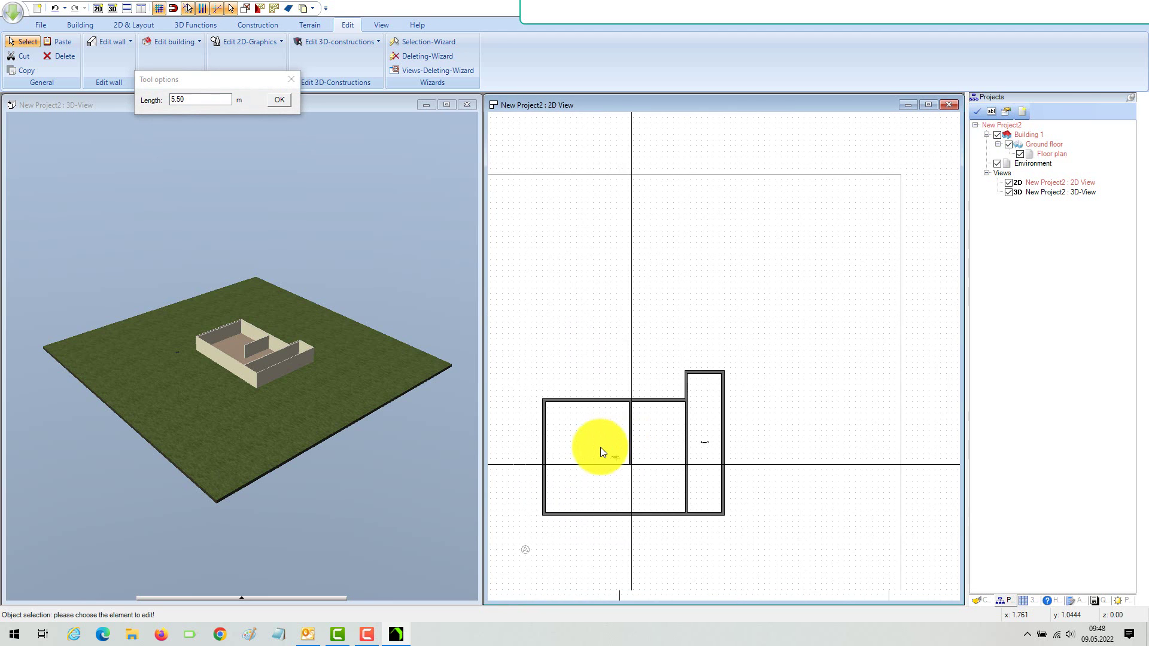
right_click(648, 314)
left_click(695, 391)
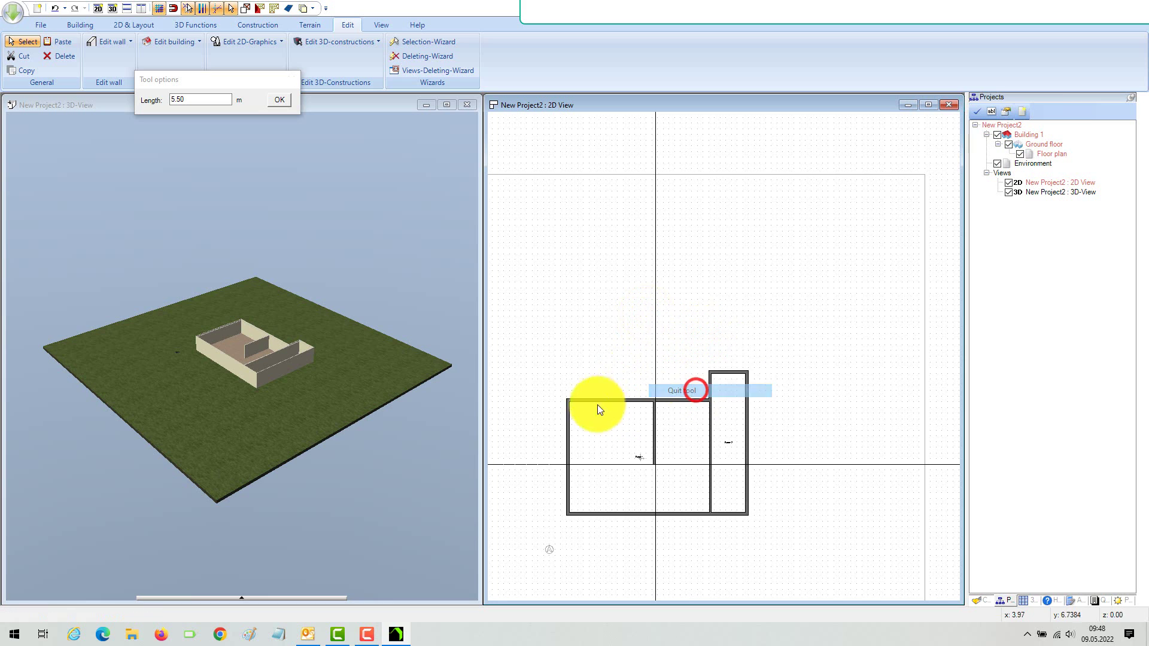
Draw a supporting interior wall 7.70 m long from the guideline intersection along the horizontal guideline to the left external wall.
scroll(572, 388, "up", 2)
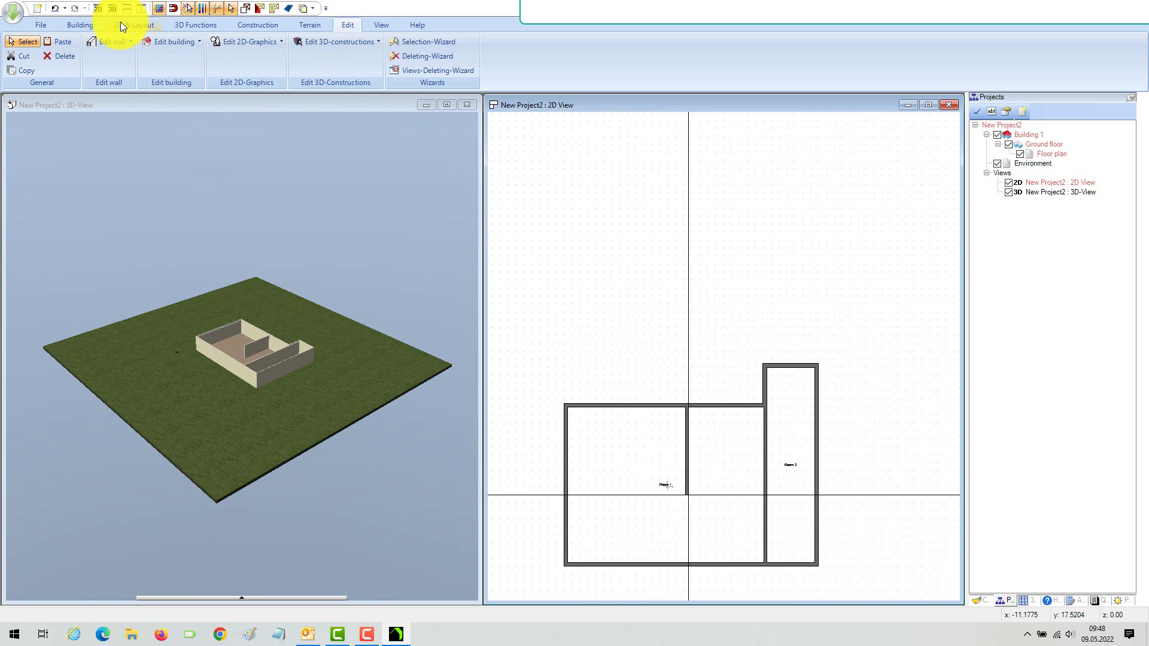
left_click(88, 25)
left_click(116, 41)
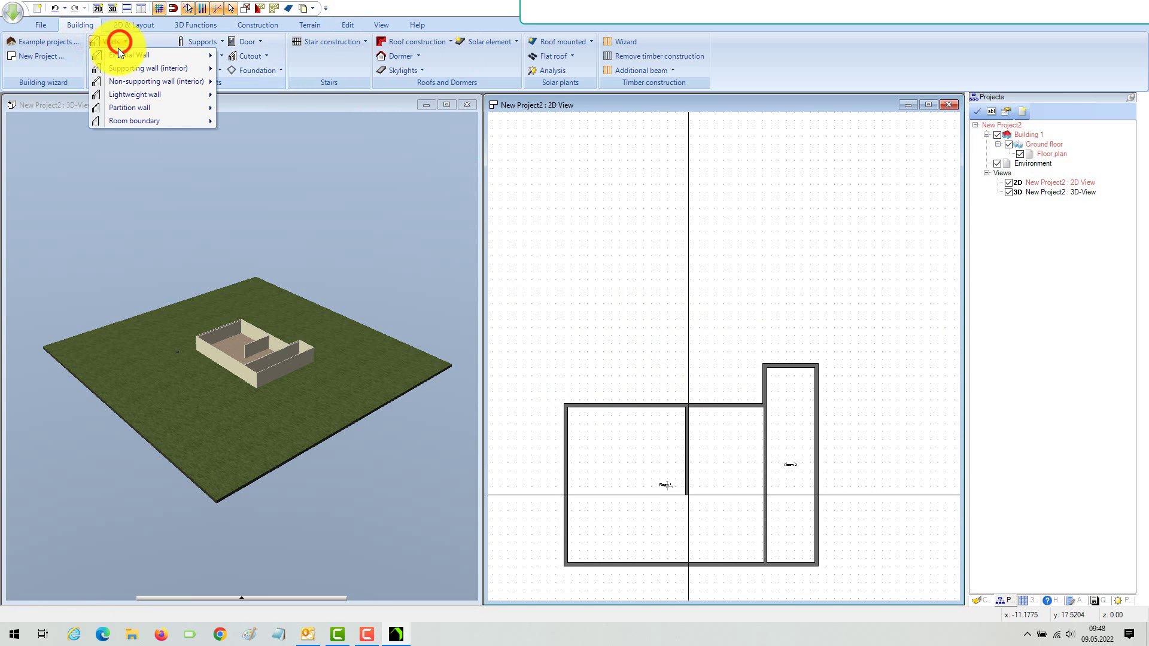
mouse_move(127, 66)
left_click(258, 84)
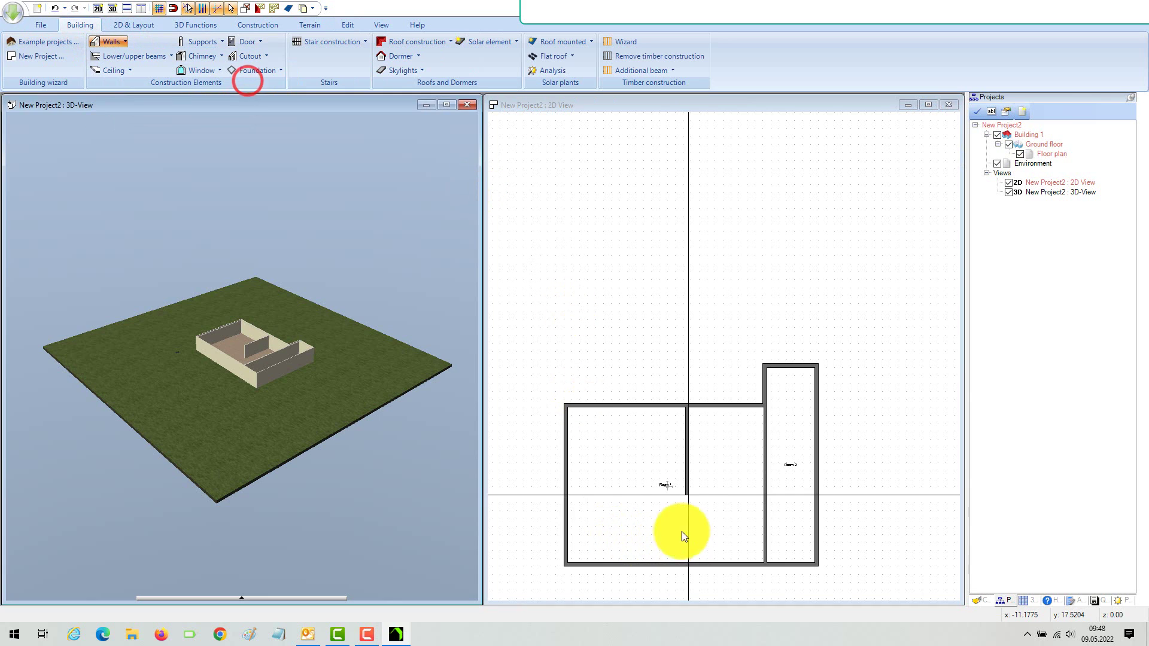
scroll(676, 481, "up", 2)
scroll(681, 483, "up", 2)
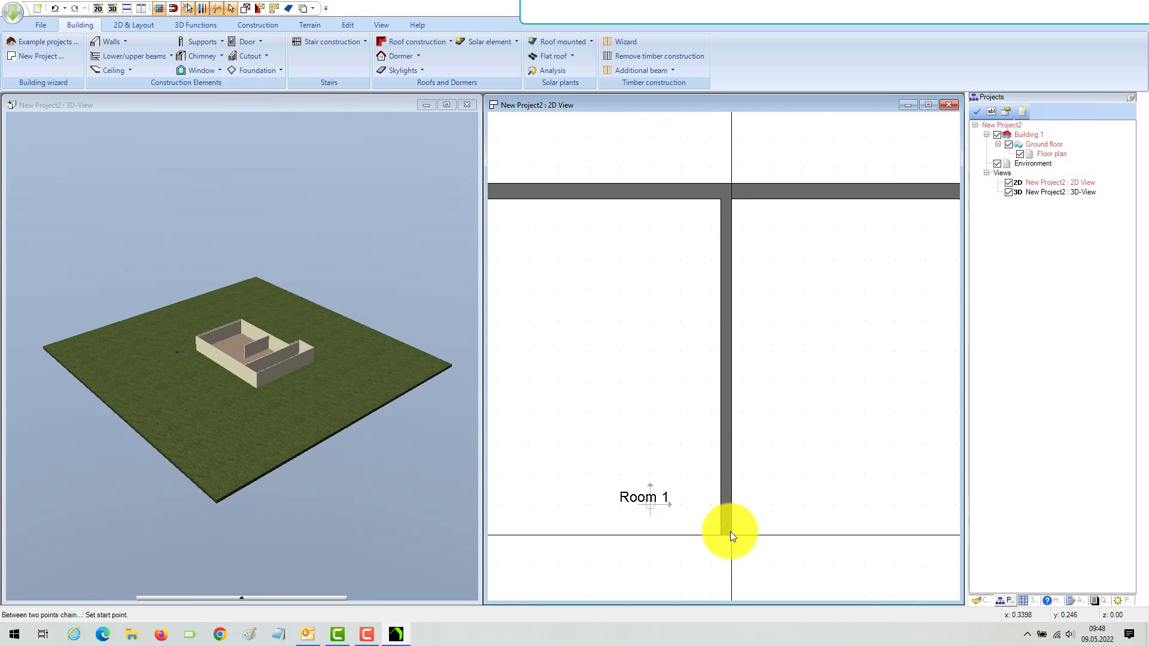
left_click(730, 531)
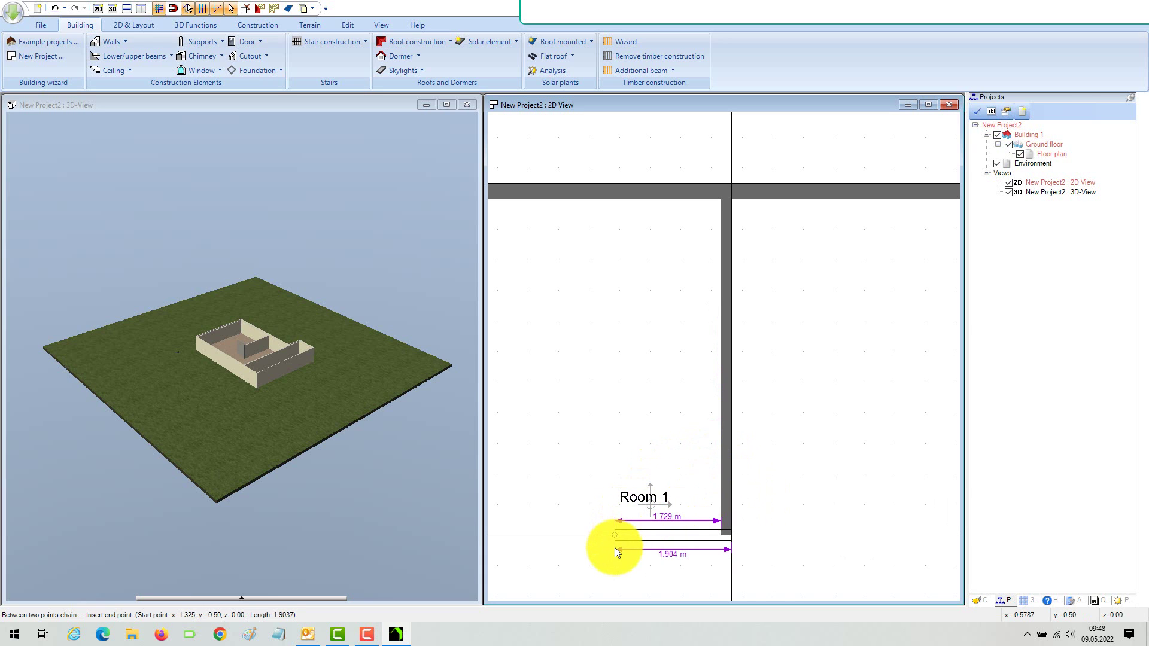
scroll(633, 418, "down", 3)
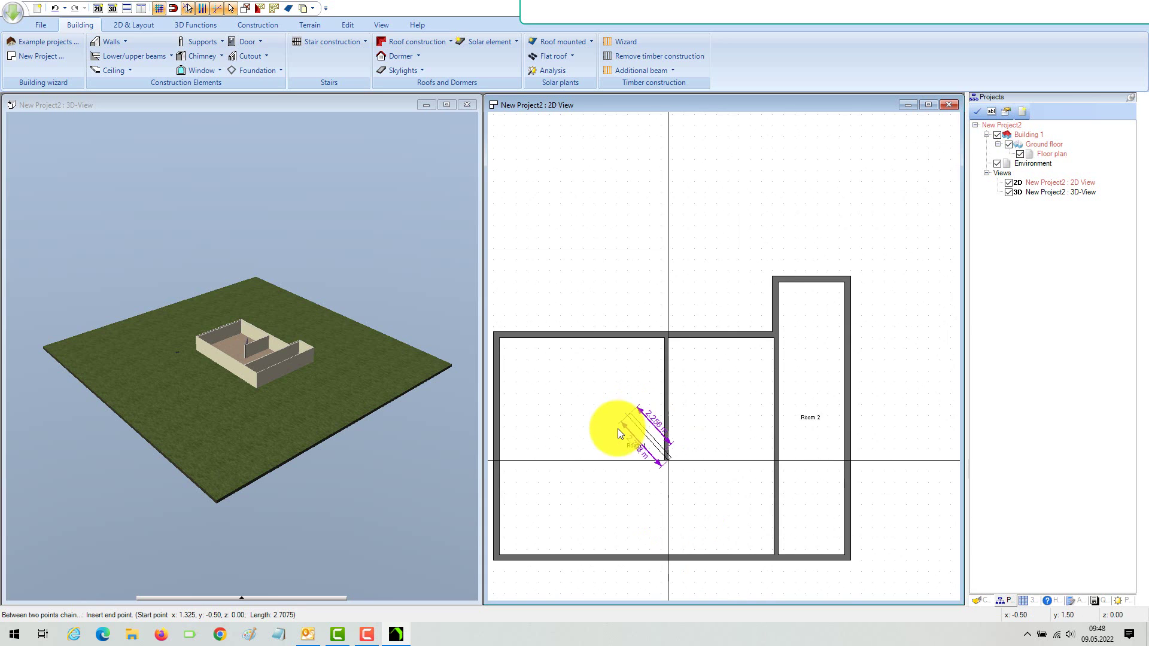
scroll(526, 461, "up", 4)
scroll(541, 448, "down", 2)
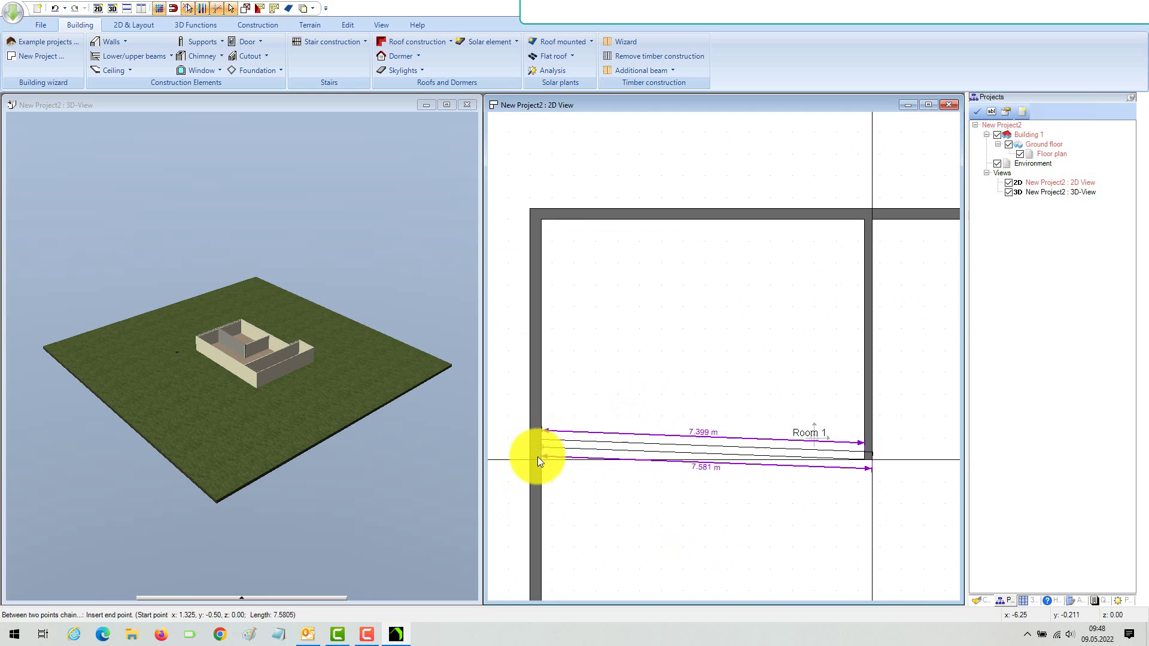
left_click(537, 460)
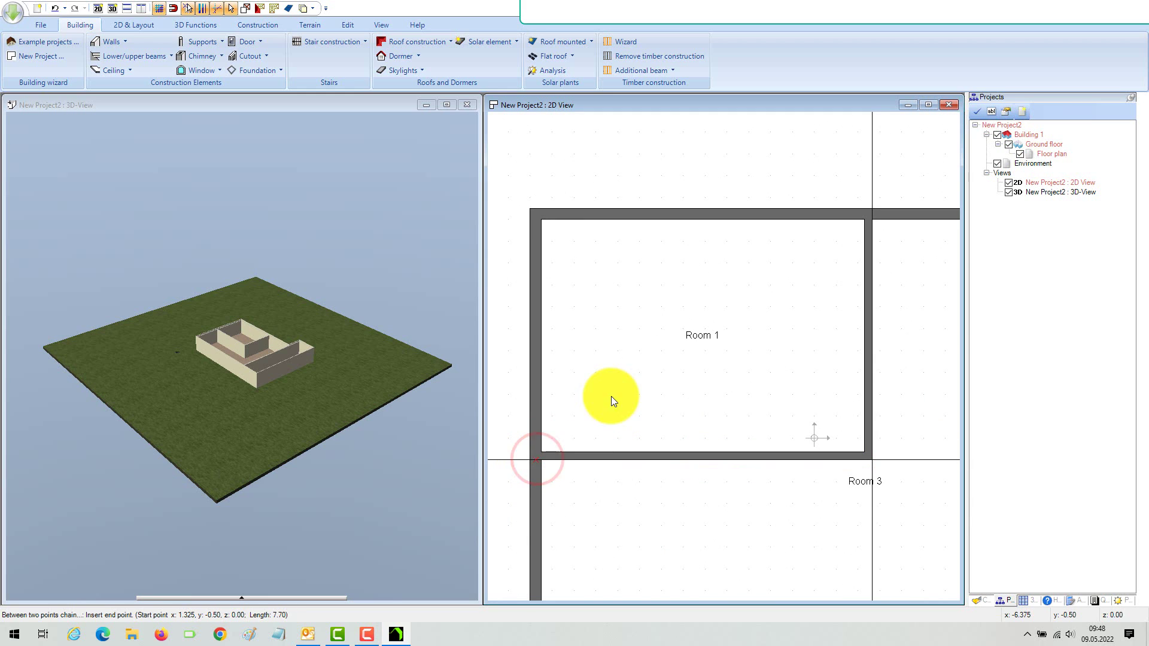
Finish the horizontal interior wall by quitting the wall tool.
right_click(621, 365)
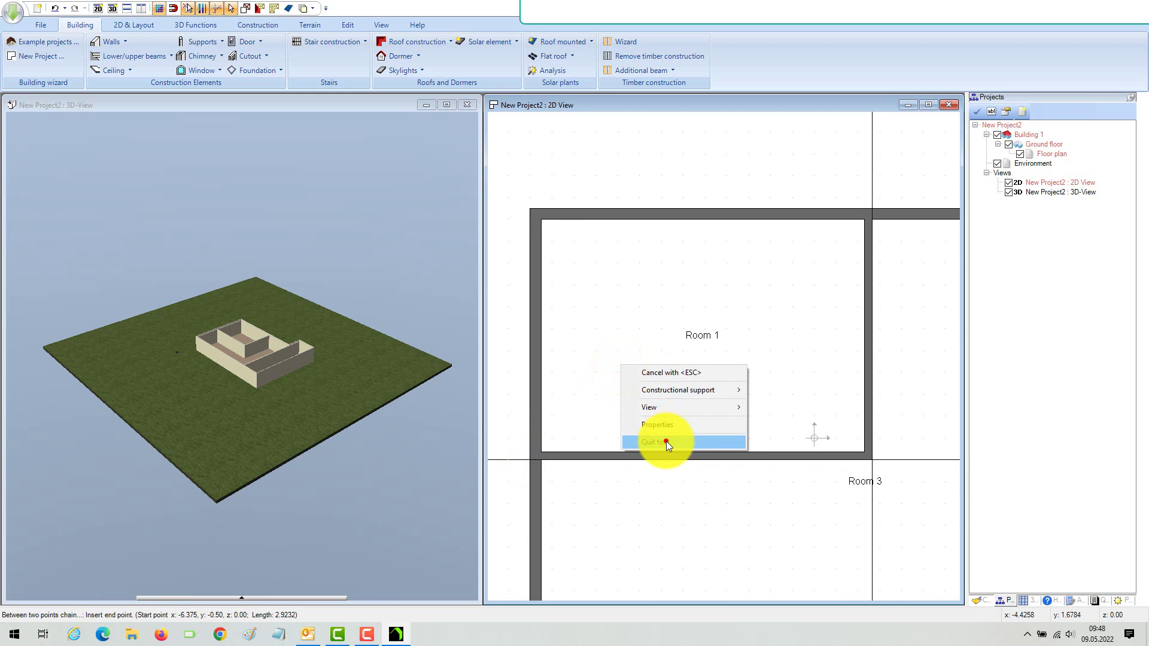
left_click(666, 440)
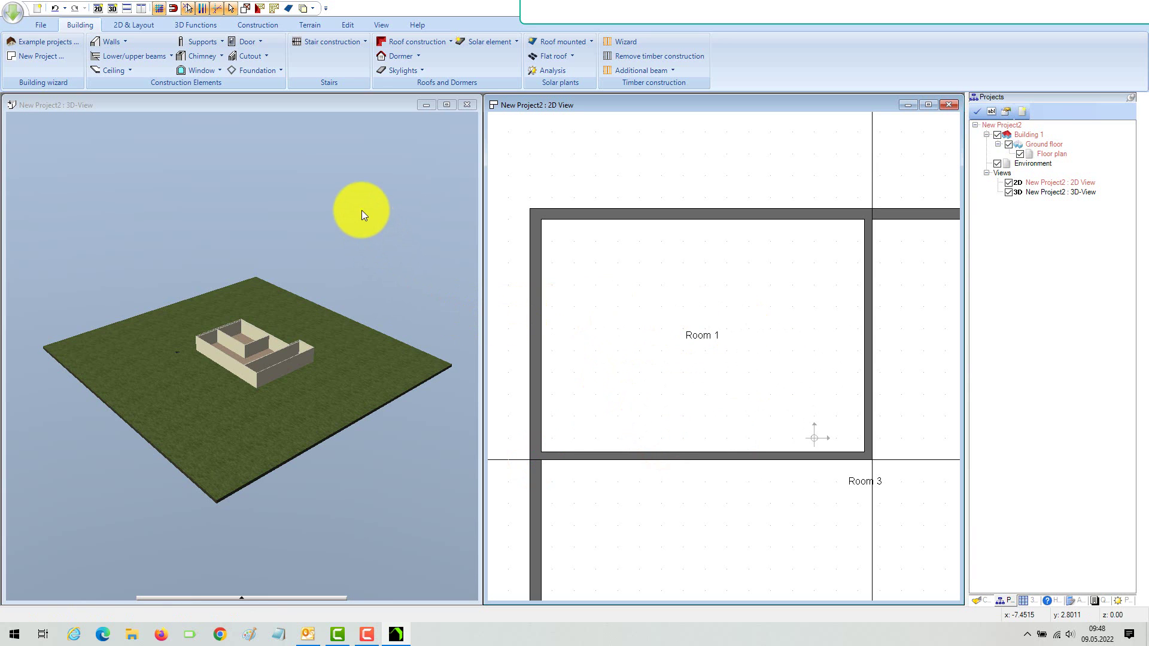
Check the enclosed rooms from above in the 3D view by selecting them one at a time, and clear the selection.
left_click(361, 210)
left_click_drag(374, 283, 306, 369)
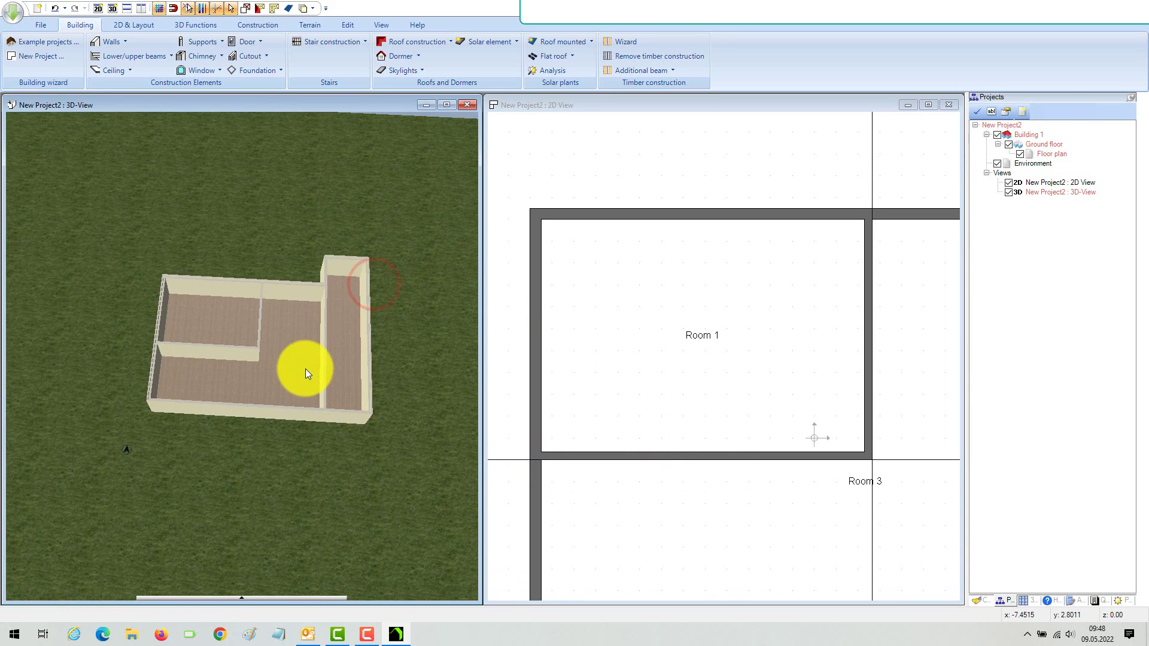
left_click(303, 369)
left_click(339, 351)
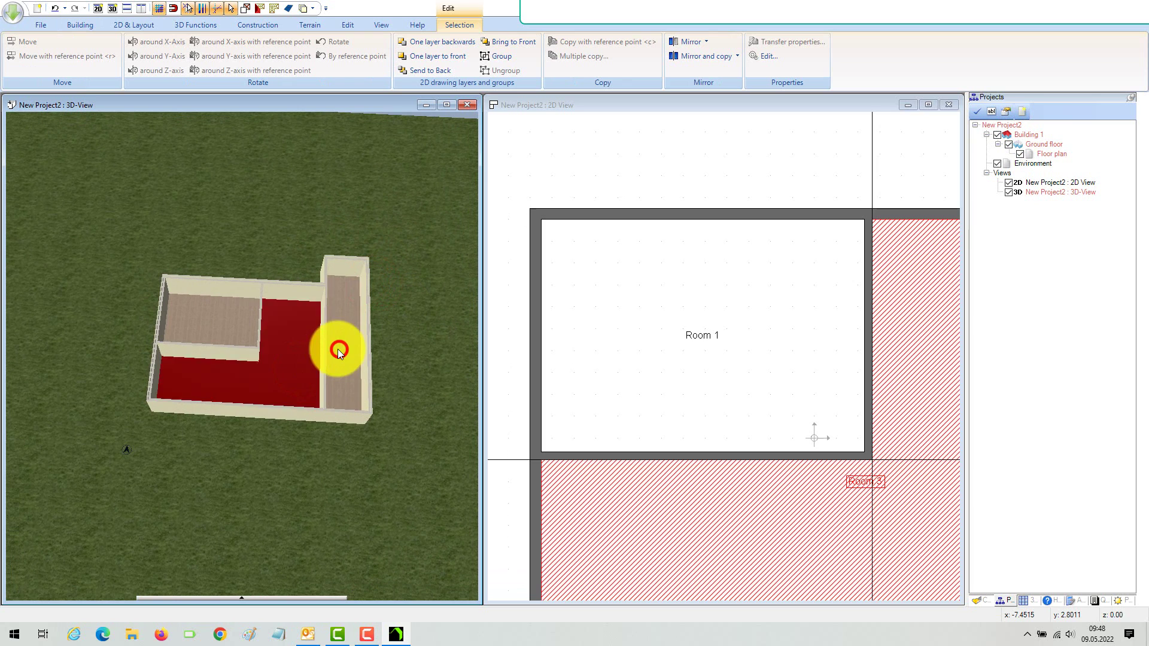
left_click(235, 329)
scroll(777, 358, "down", 2)
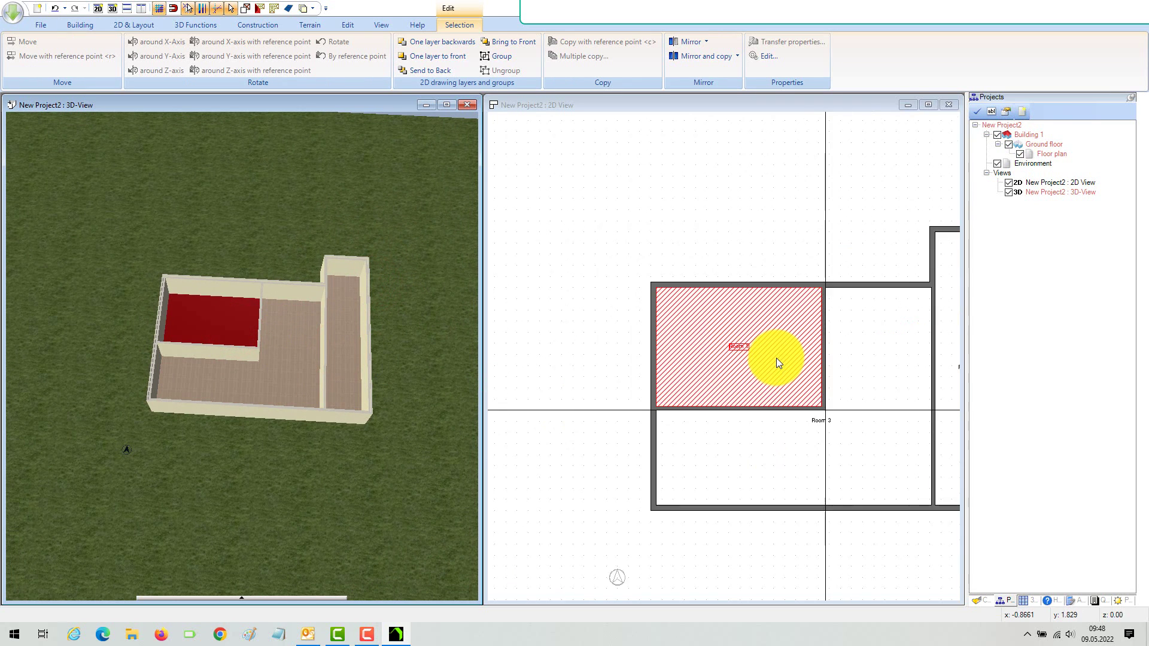
scroll(777, 358, "down", 1)
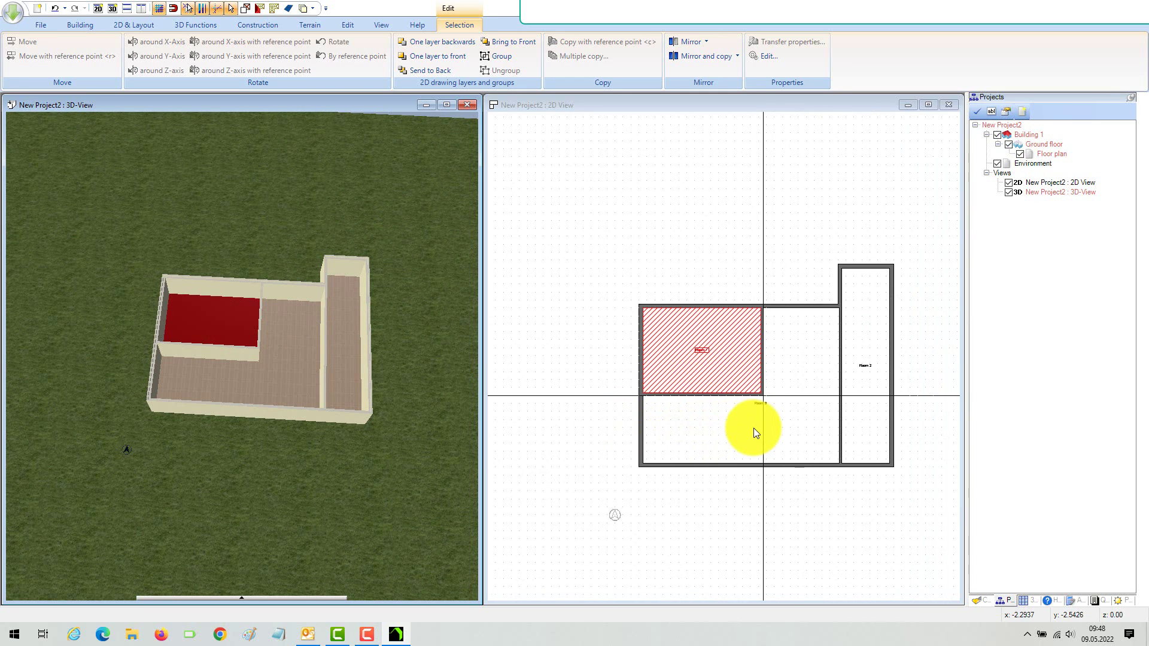
left_click(821, 210)
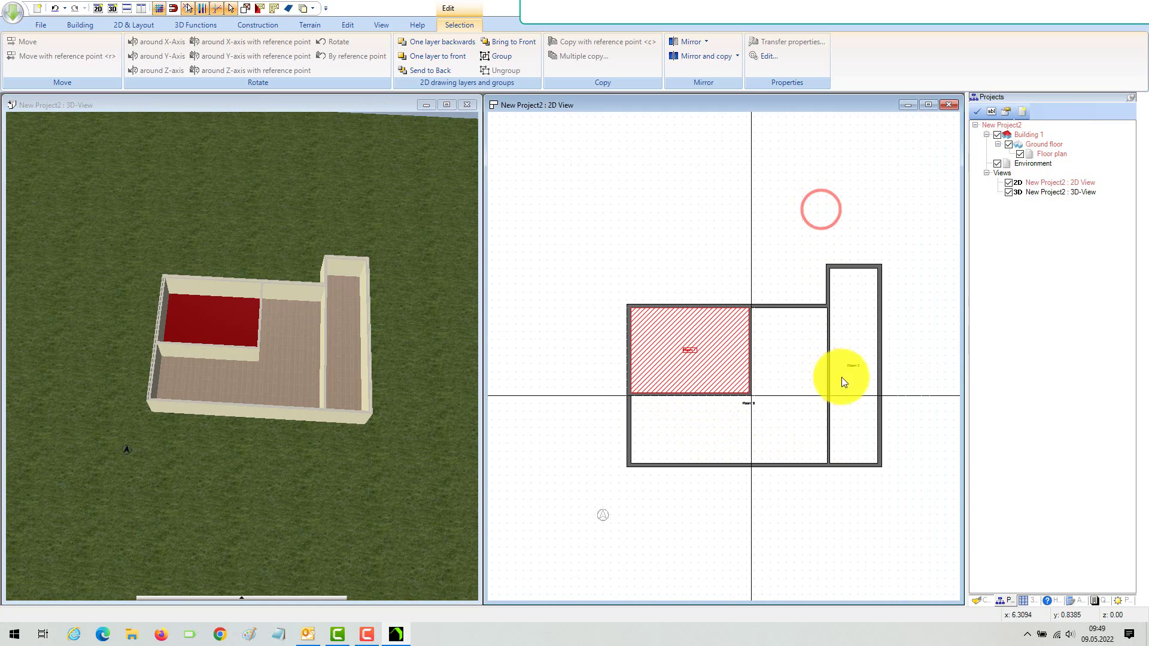
key("Escape")
Set the ground floor's rough height to 3.00 m and check the wall height in the 3D view.
right_click(1049, 145)
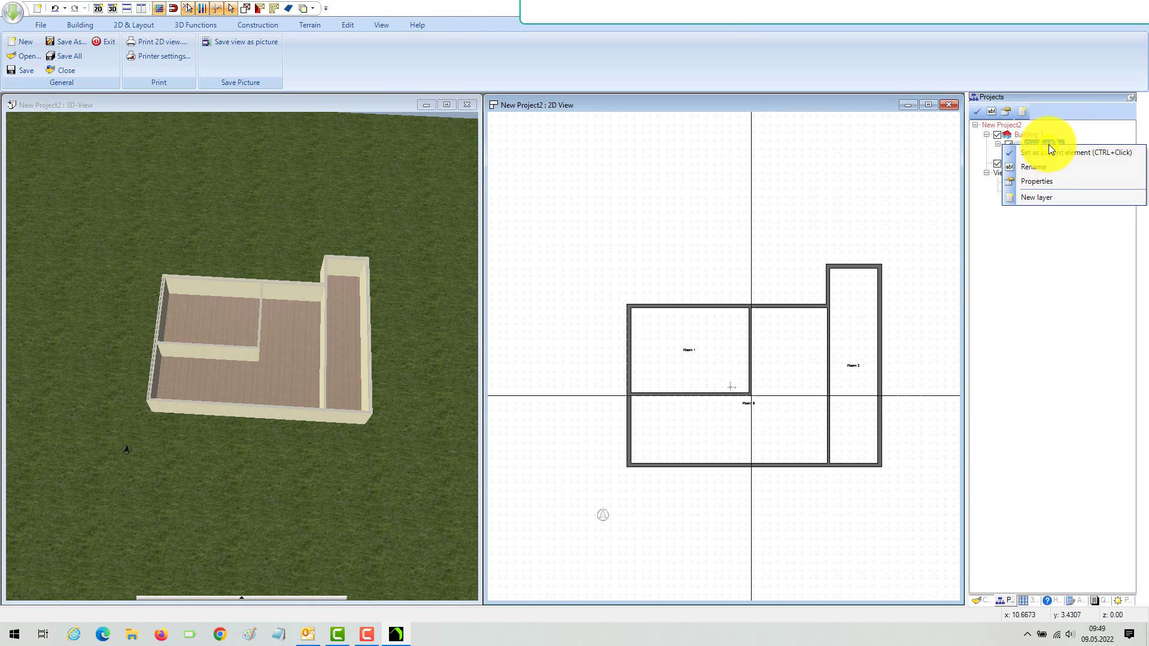
left_click(1053, 182)
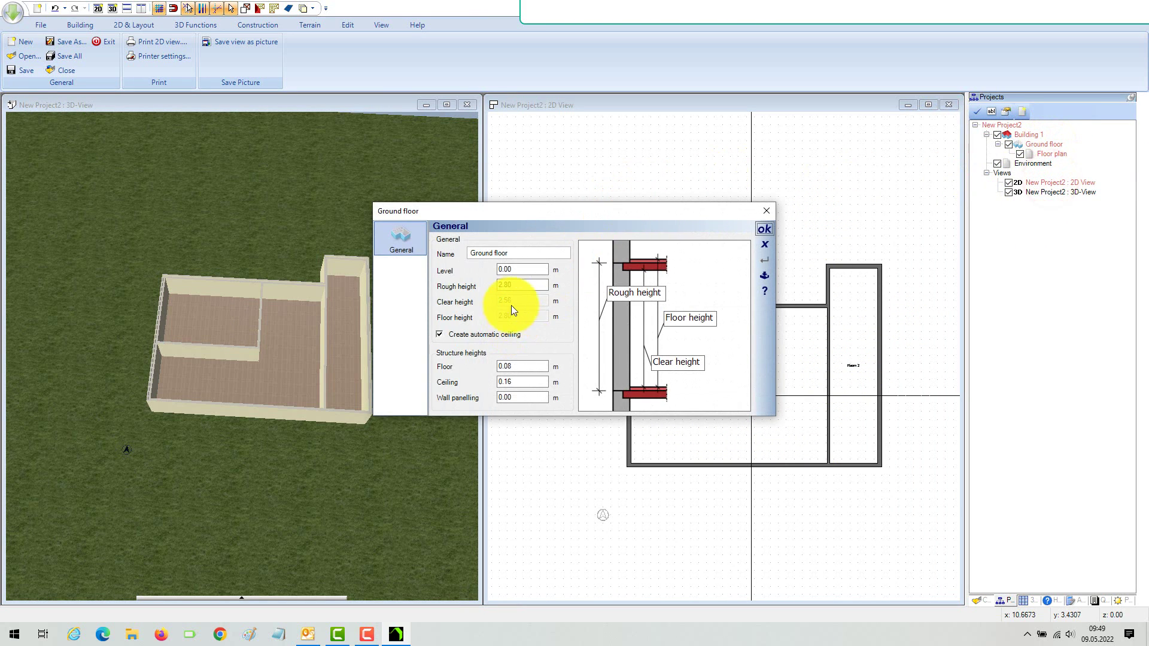
left_click(519, 286)
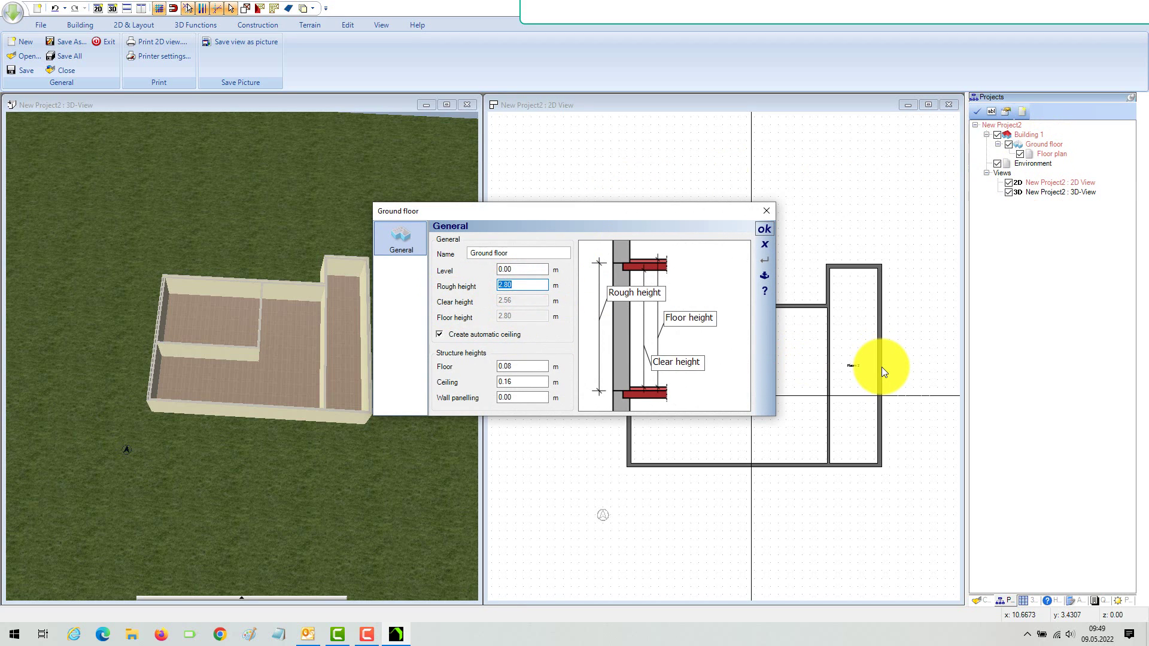
type("3")
left_click(767, 232)
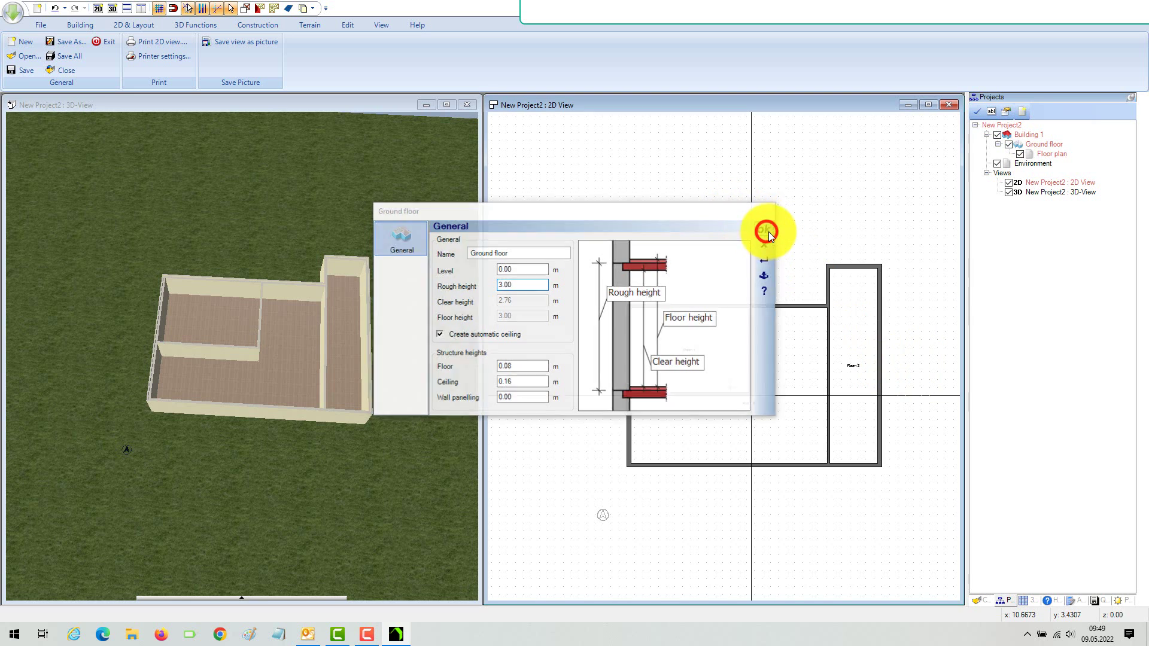
left_click_drag(403, 298, 375, 257)
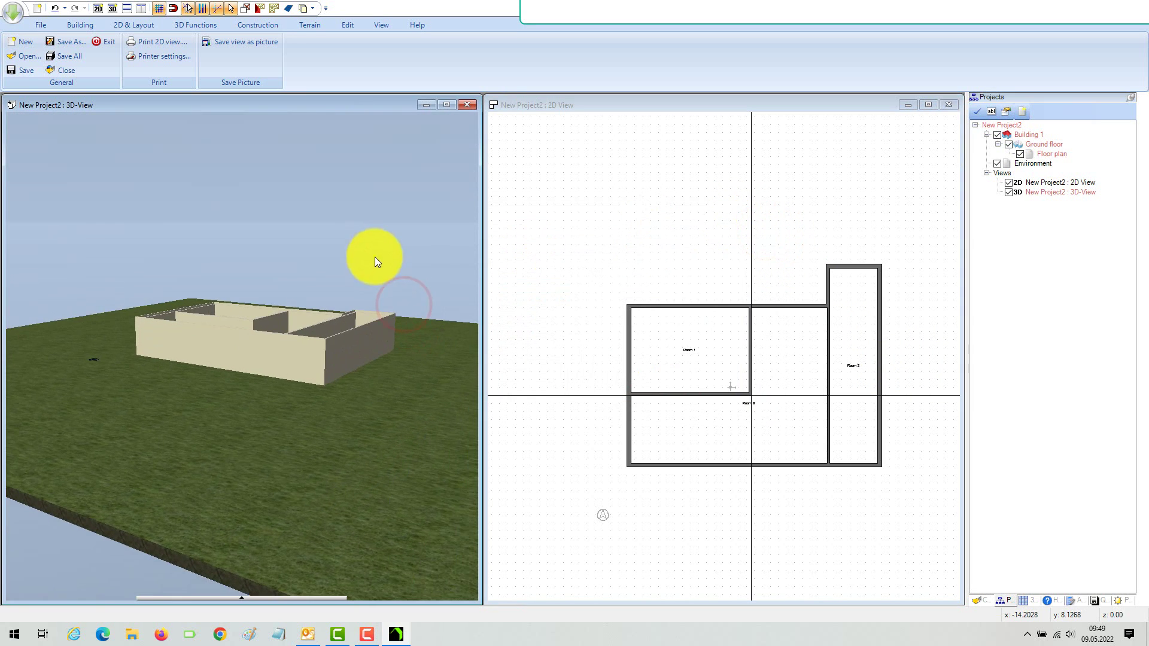
Set the ground floor's rough height to 2.80 m in its properties.
right_click(1042, 144)
left_click(1050, 181)
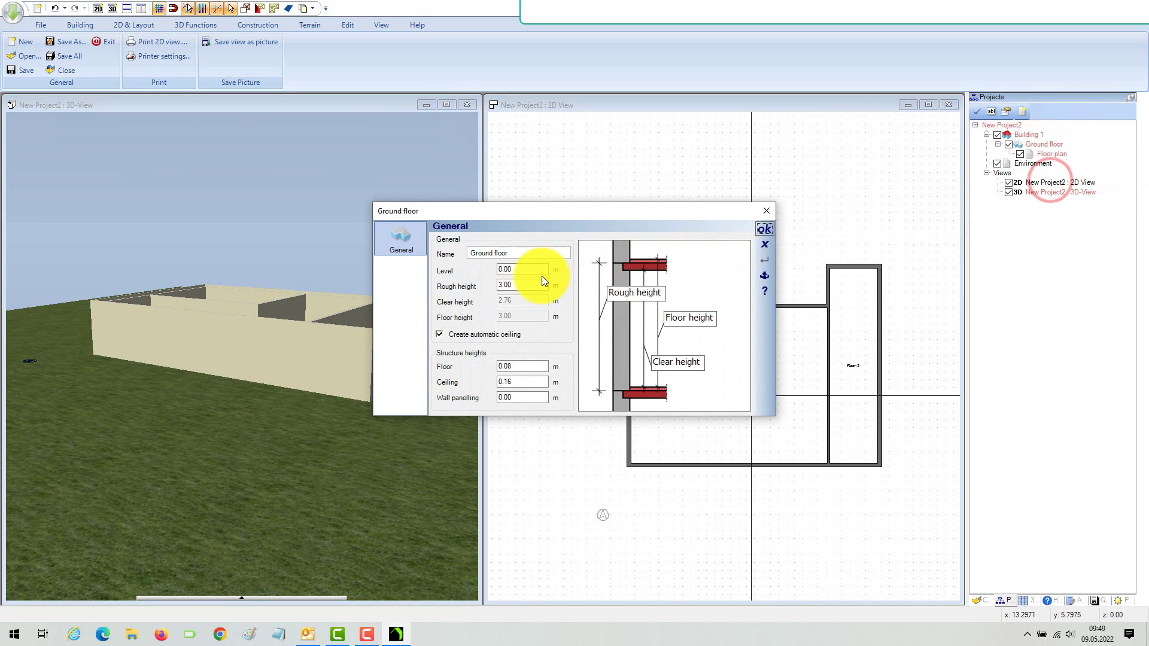
left_click(530, 284)
type("2,8")
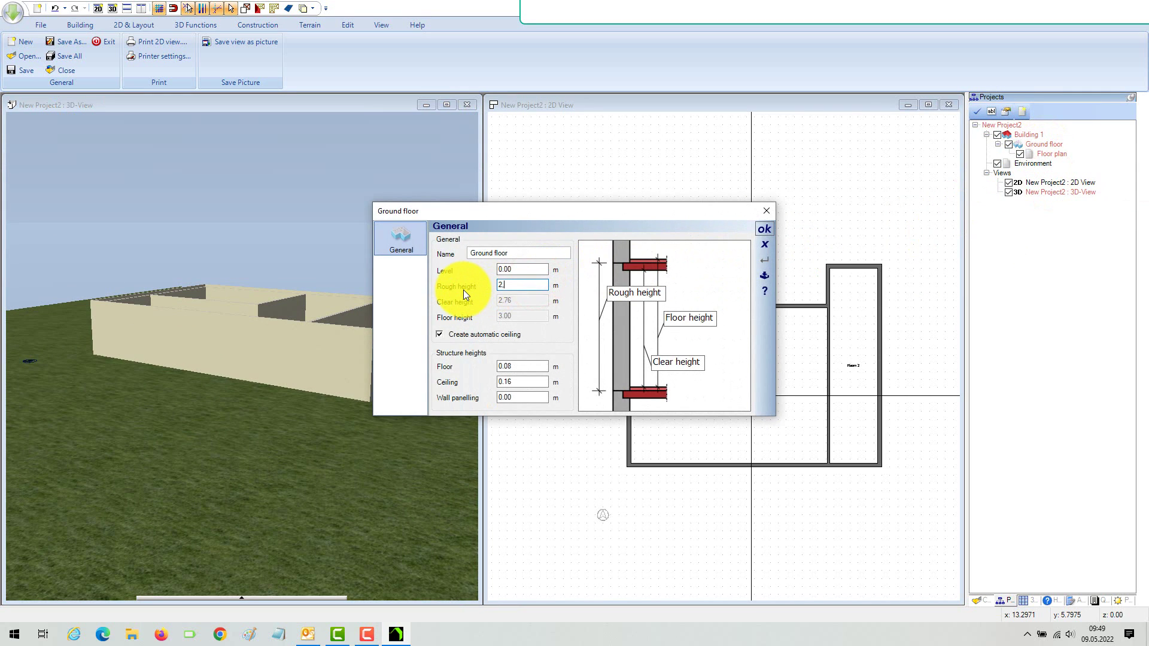
left_click(765, 228)
View the building from above in 3D and toggle the ceiling display twice.
left_click_drag(292, 168, 293, 223)
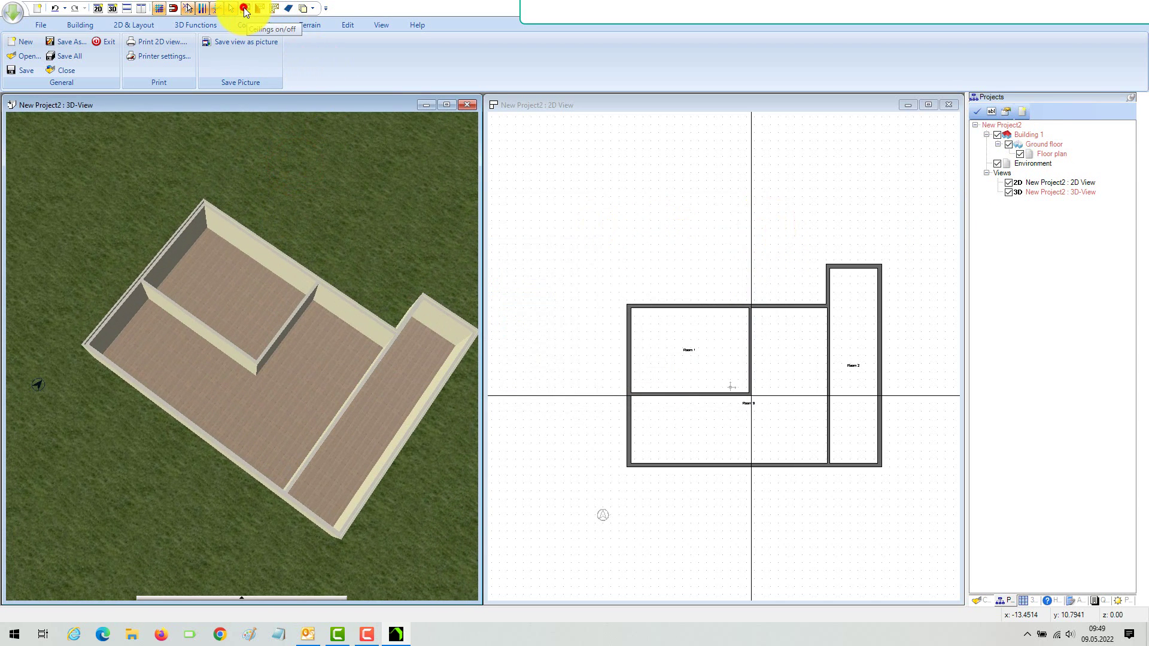
left_click(246, 10)
left_click(246, 10)
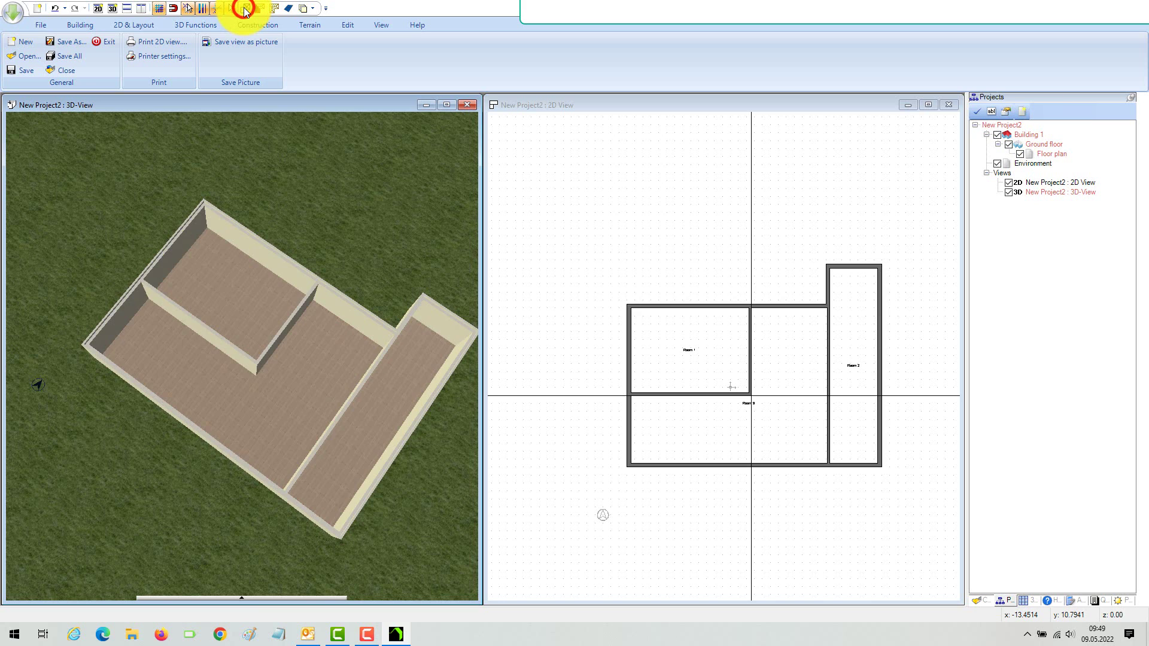